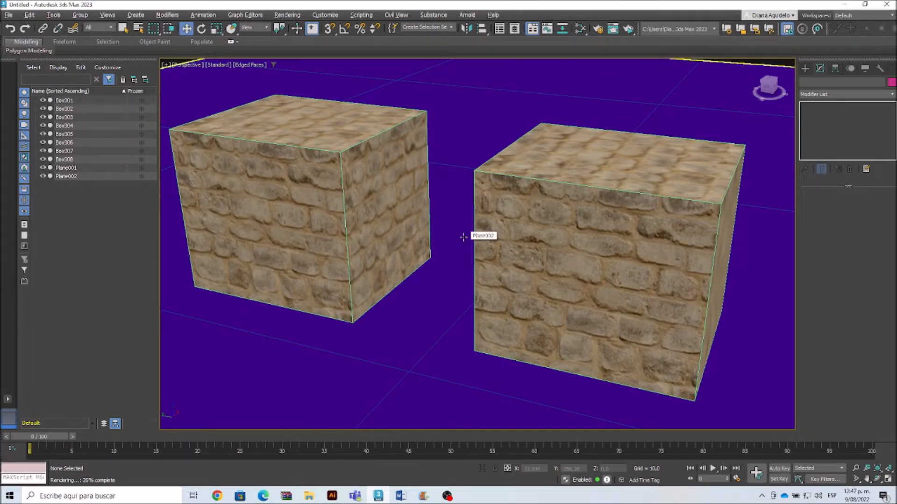
# Step: Render the perspective view in ActiveShade mode with Arnold, compare the stone surfaces of both boxes up close, and close the render
pyautogui.moveTo(463, 238); pyautogui.dragTo(478, 237, button='middle')
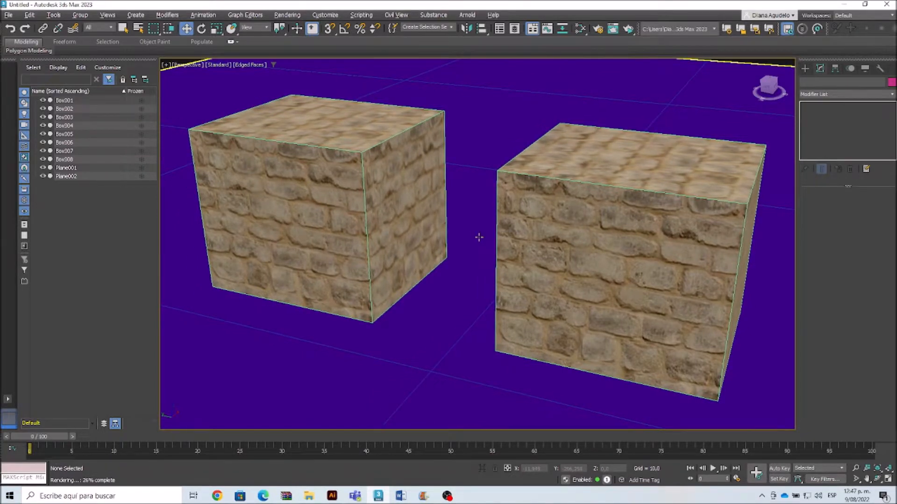
pyautogui.press('F10')
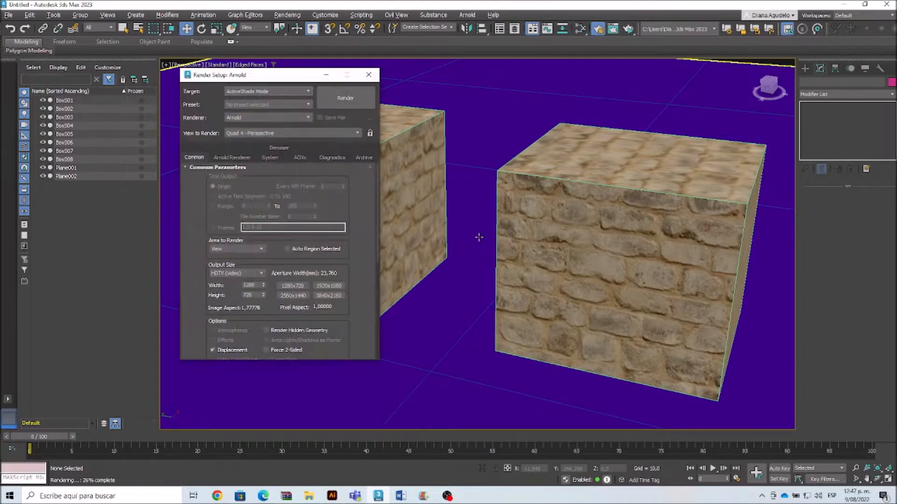
pyautogui.click(334, 100)
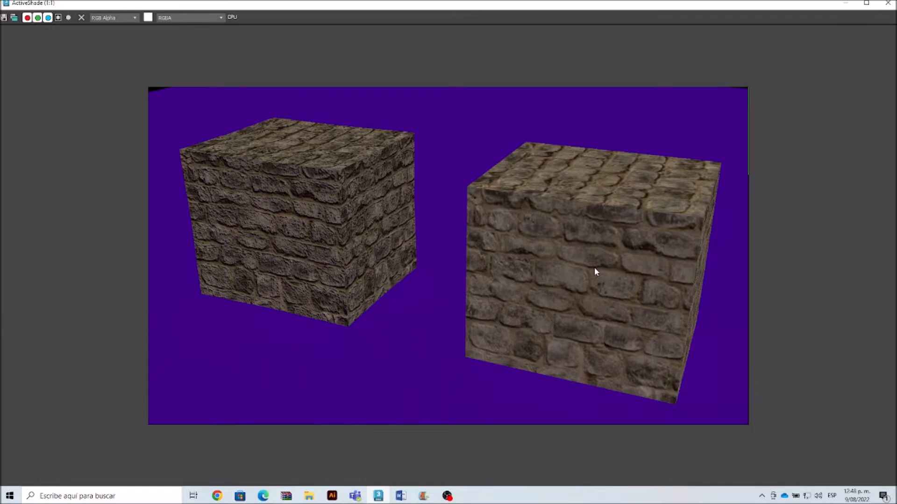
pyautogui.scroll(1, 248, 196)
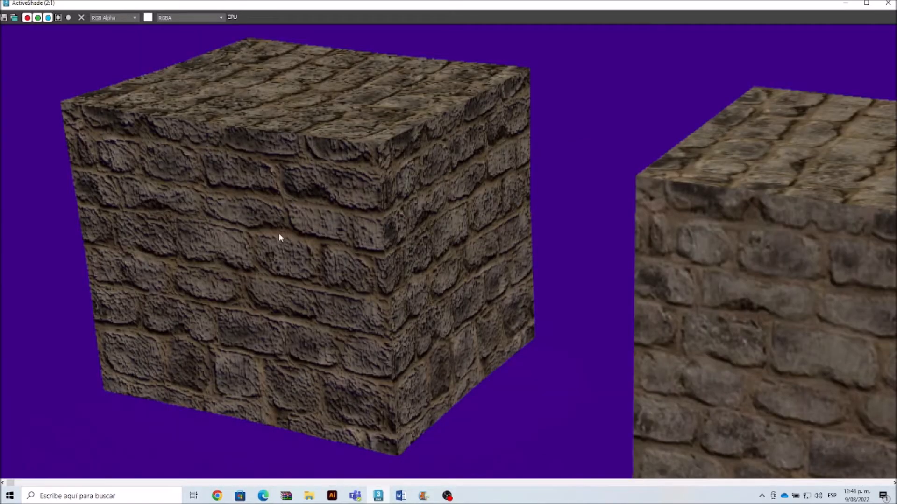
pyautogui.scroll(-1, 279, 235)
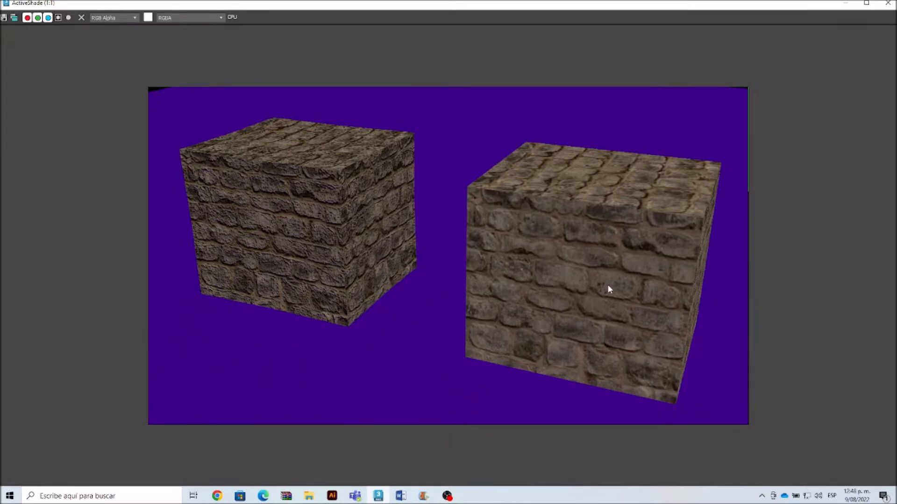
pyautogui.click(887, 3)
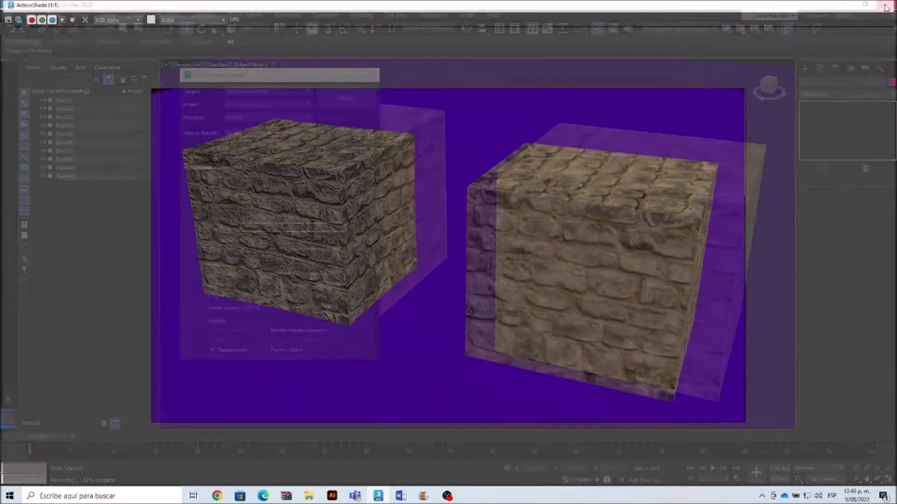
# Step: Close the render setup and select Box006, the plain green box beside the stone-textured boxes
pyautogui.scroll(-4, 539, 240)
pyautogui.moveTo(543, 252); pyautogui.dragTo(498, 253, button='middle')
pyautogui.moveTo(485, 194); pyautogui.dragTo(567, 217, button='middle')
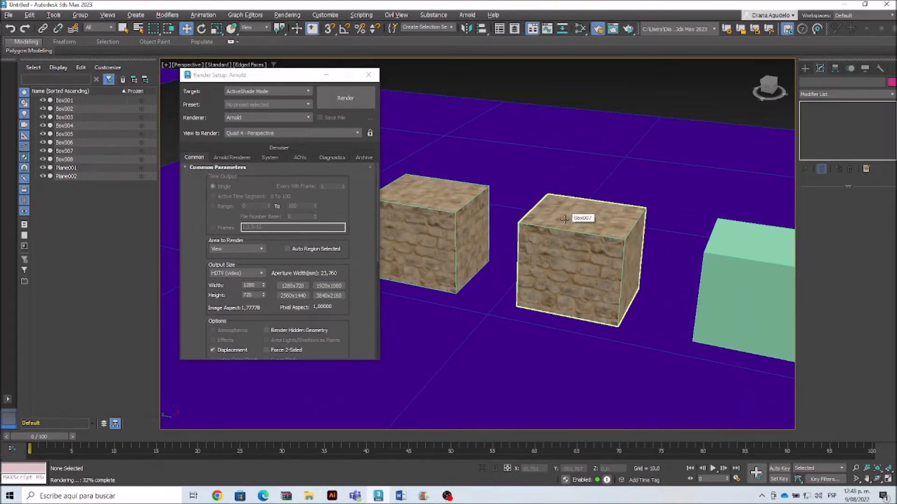
pyautogui.moveTo(564, 218); pyautogui.dragTo(467, 205, button='middle')
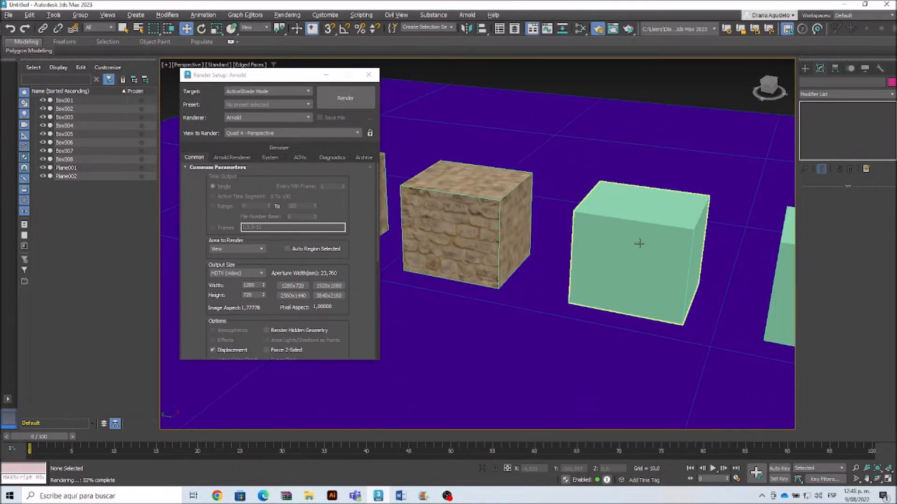
pyautogui.scroll(2, 639, 244)
pyautogui.moveTo(639, 244); pyautogui.dragTo(578, 217, button='middle')
pyautogui.scroll(-1, 578, 217)
pyautogui.scroll(2, 579, 217)
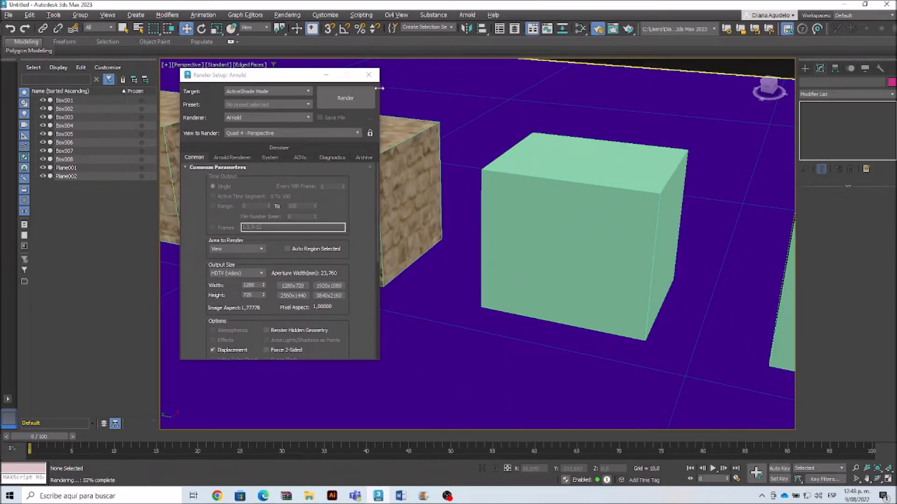
pyautogui.click(368, 75)
pyautogui.click(123, 28)
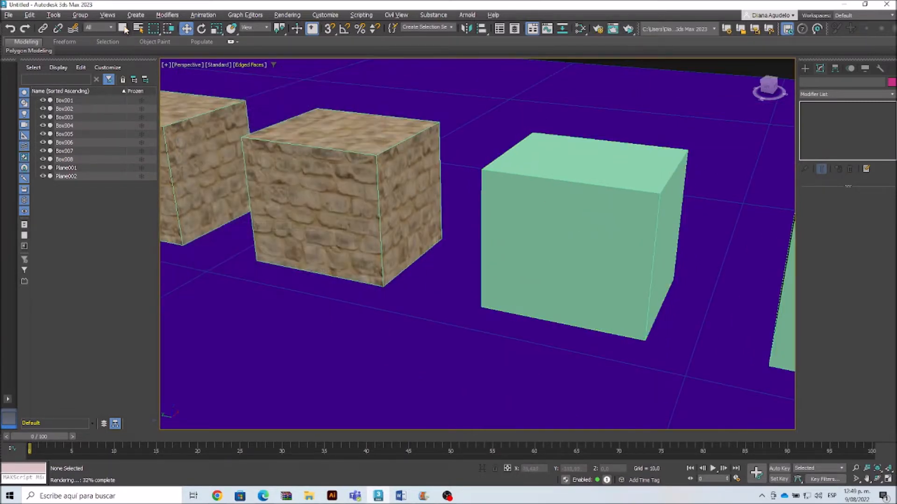
pyautogui.click(536, 210)
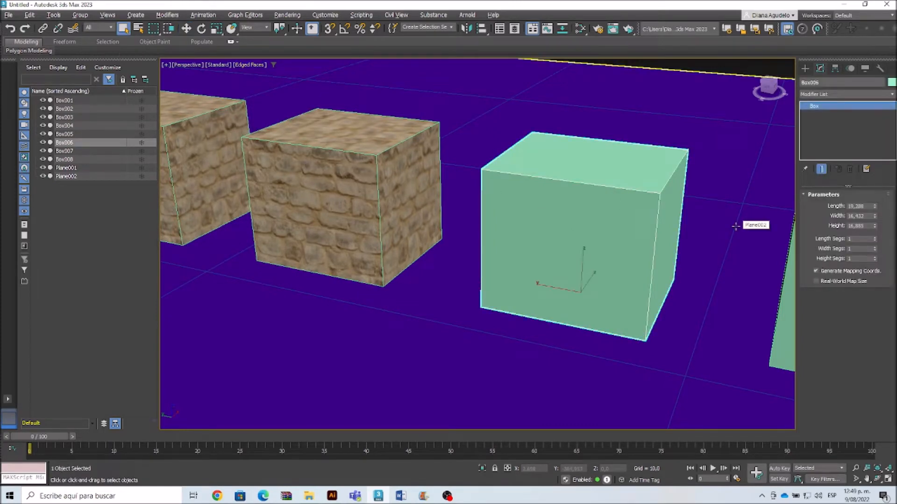
pyautogui.press('z')
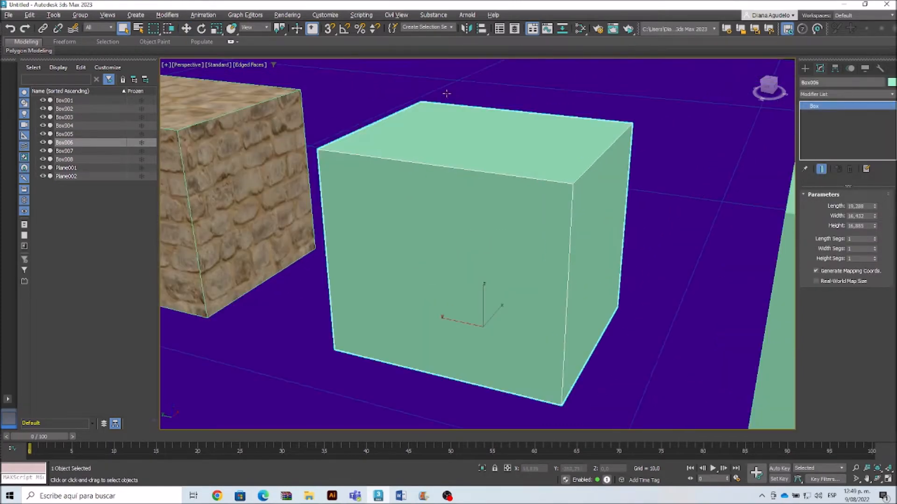
# Step: Open the Slate Material Editor and bring an empty area beside the existing material nodes into view
pyautogui.click(580, 30)
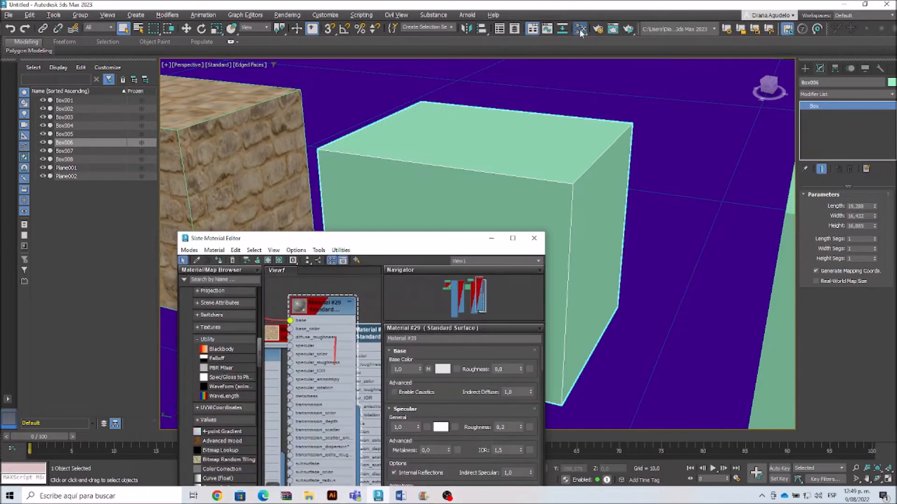
pyautogui.moveTo(404, 243); pyautogui.dragTo(477, 143)
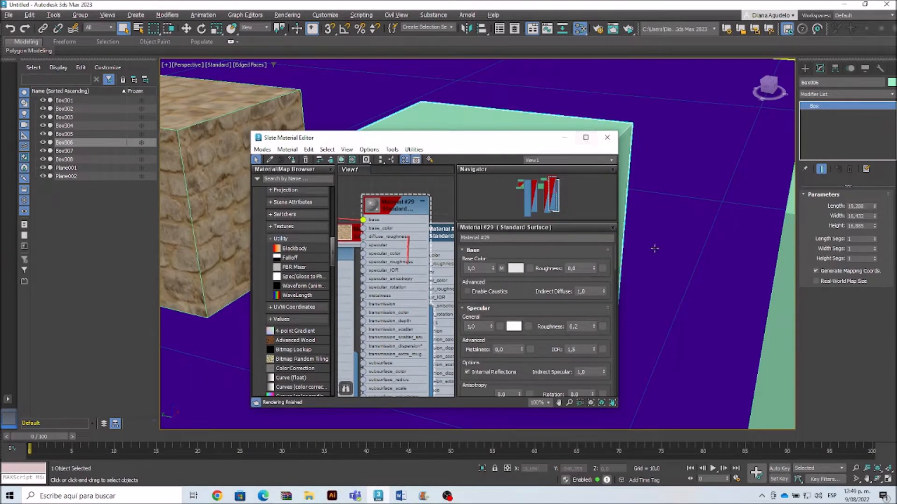
pyautogui.moveTo(656, 207); pyautogui.dragTo(747, 223)
pyautogui.moveTo(396, 144); pyautogui.dragTo(247, 146)
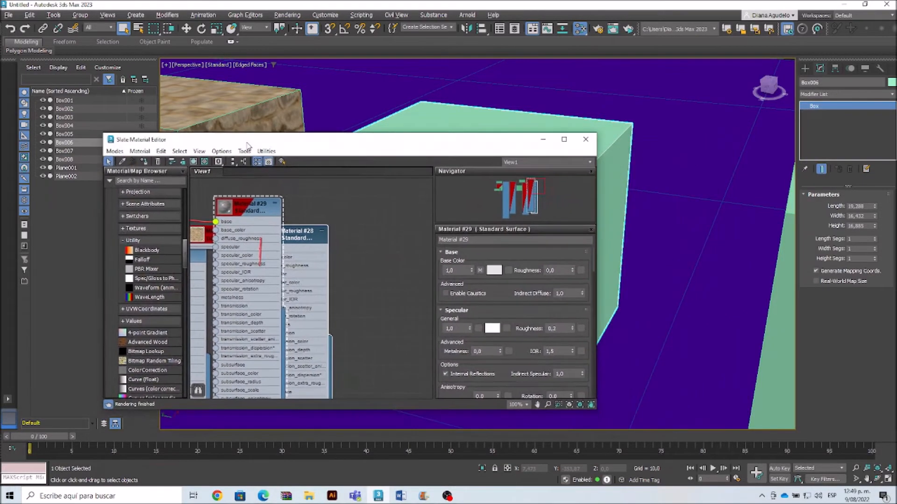
pyautogui.scroll(1, 345, 206)
pyautogui.moveTo(344, 206); pyautogui.dragTo(424, 204, button='middle')
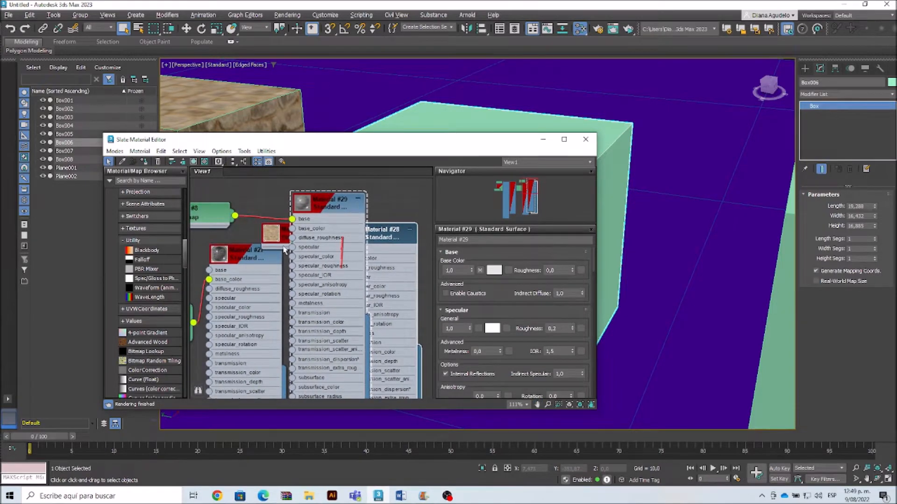
pyautogui.scroll(5, 305, 194)
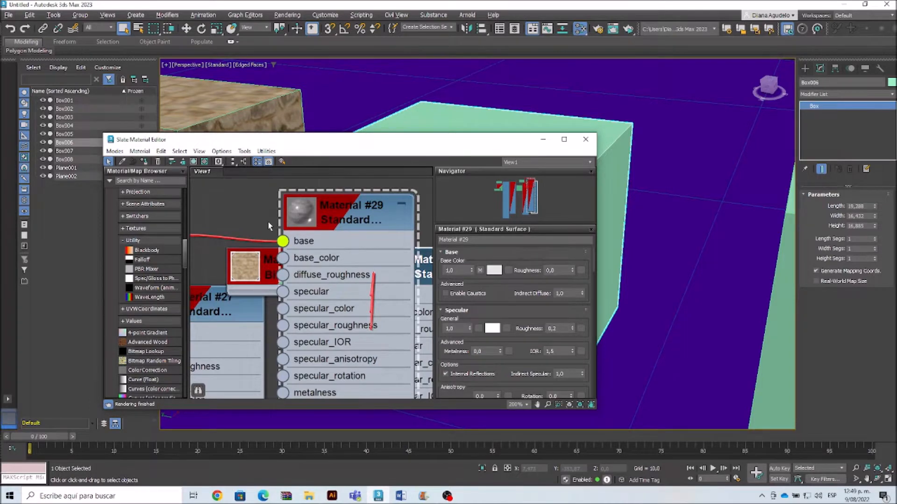
pyautogui.scroll(-10, 269, 227)
pyautogui.scroll(4, 365, 261)
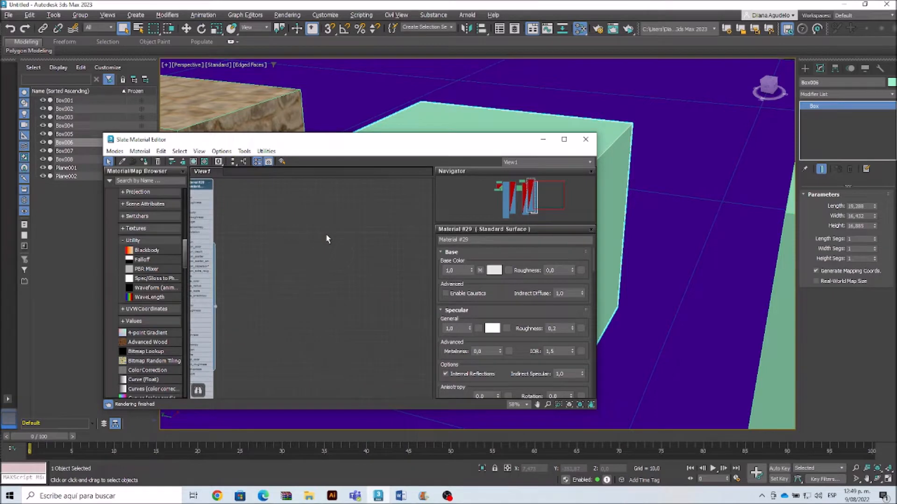
# Step: Add a new Arnold Standard Surface material to the empty area of the node view
pyautogui.scroll(5, 142, 270)
pyautogui.scroll(5, 142, 344)
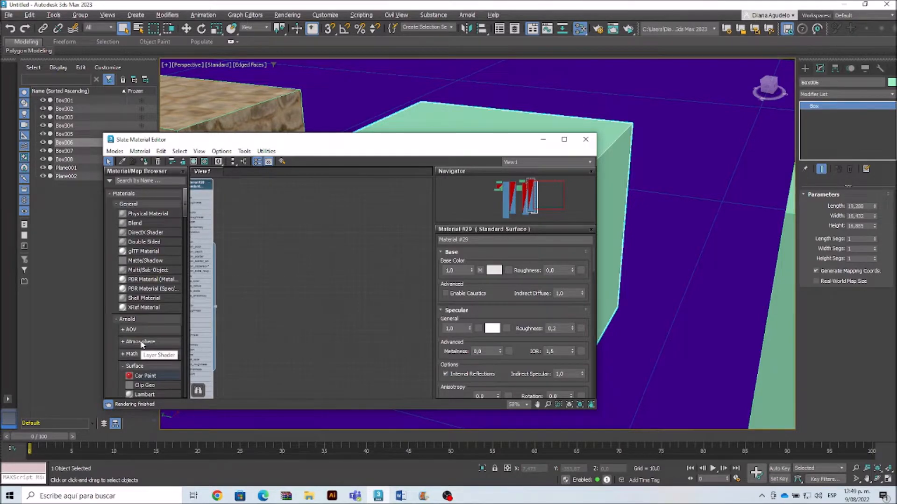
pyautogui.scroll(-1, 142, 344)
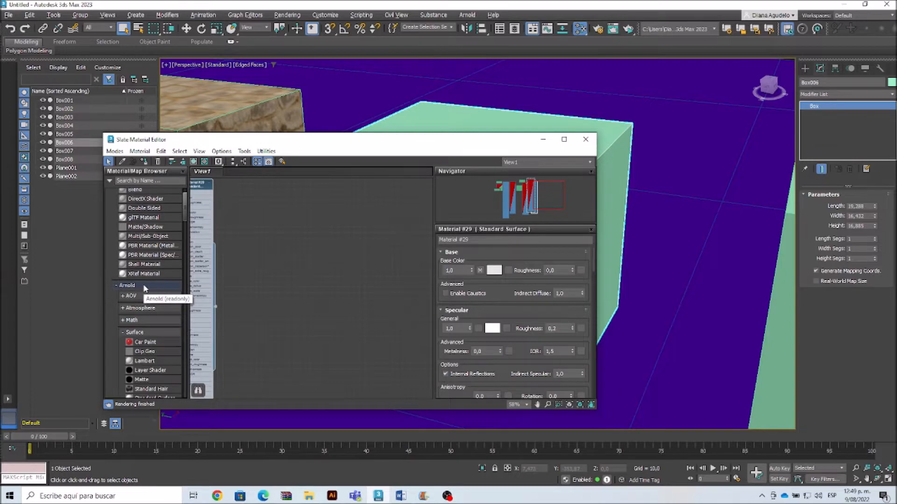
pyautogui.click(135, 332)
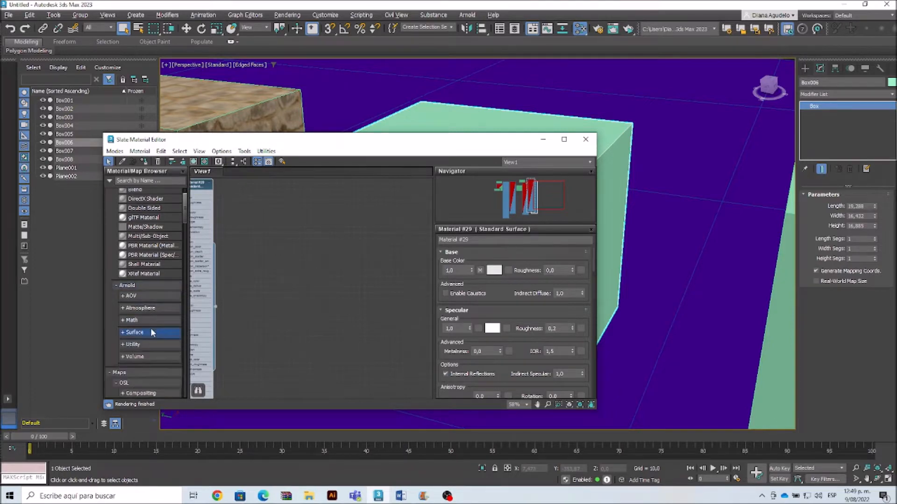
pyautogui.click(135, 332)
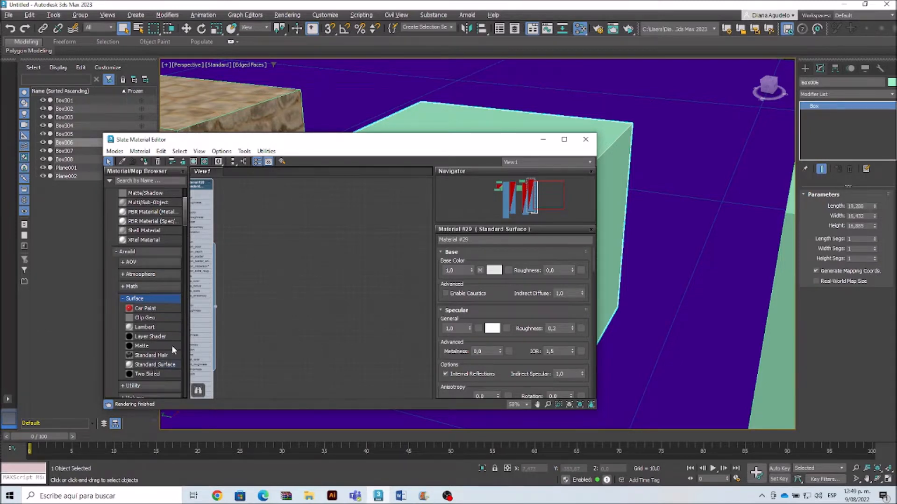
pyautogui.rightClick(276, 231)
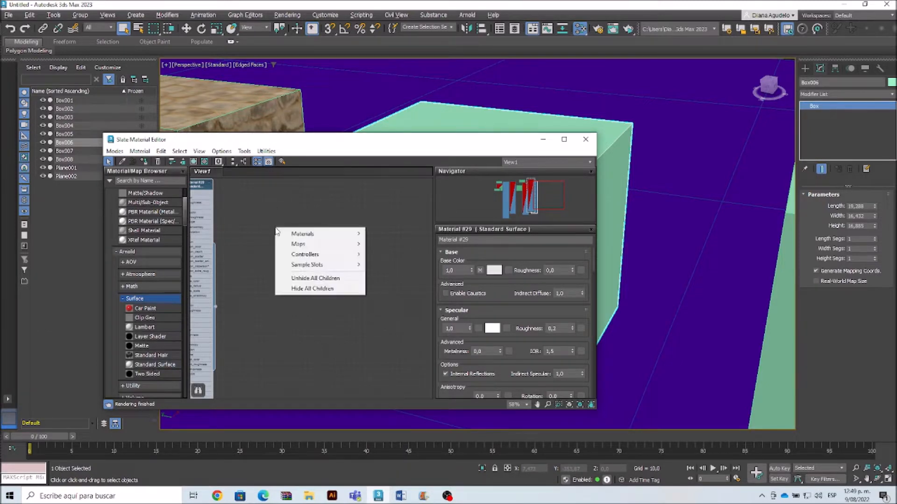
pyautogui.moveTo(321, 236)
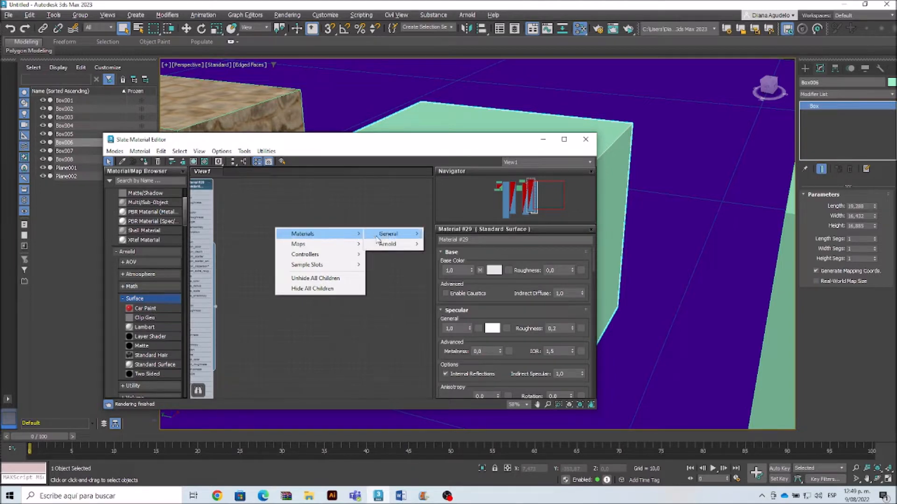
pyautogui.moveTo(388, 245)
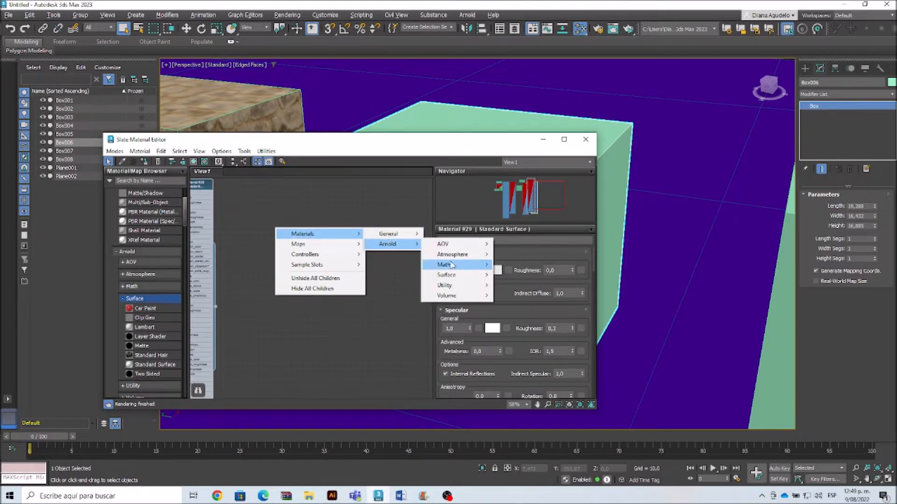
pyautogui.moveTo(462, 275)
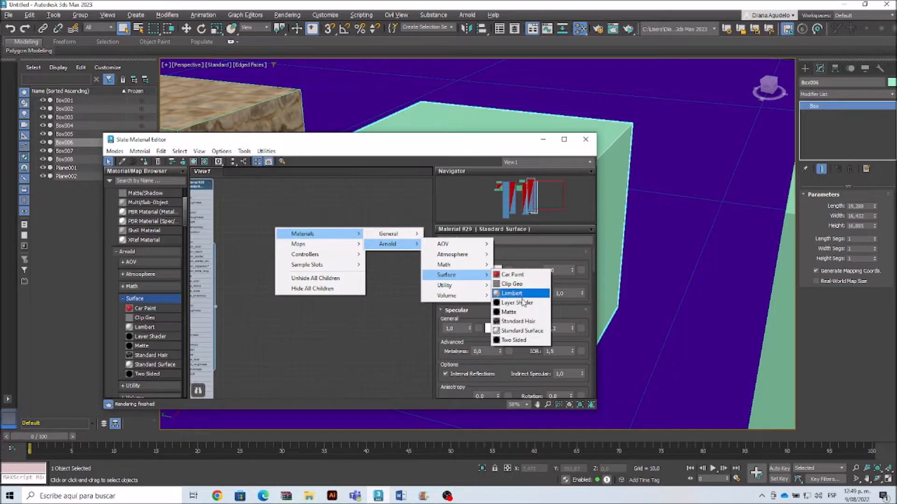
pyautogui.click(522, 331)
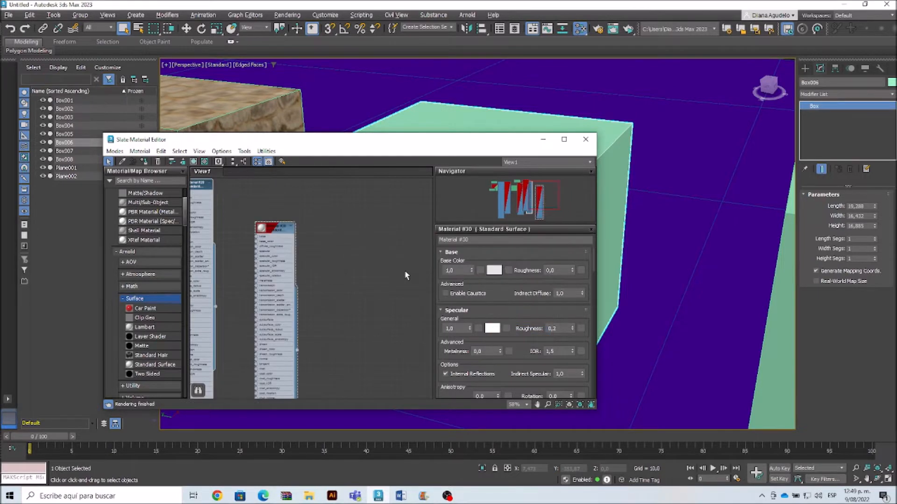
# Step: Load the frontend-large image as a Bitmap map into the base input of the new Standard Surface material
pyautogui.scroll(5, 255, 257)
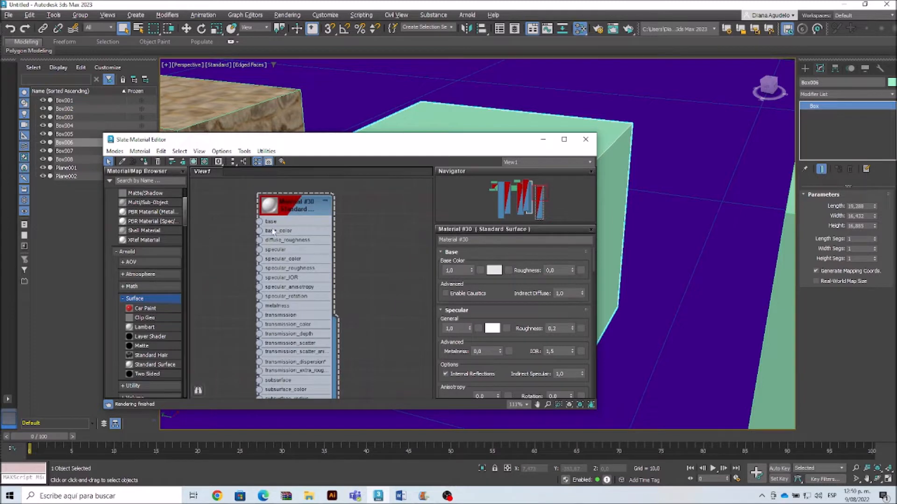
pyautogui.click(494, 270)
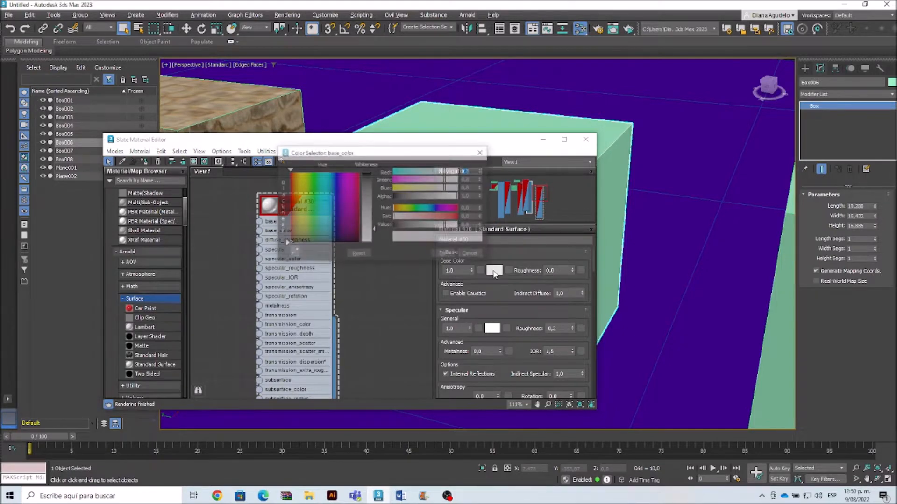
pyautogui.click(482, 151)
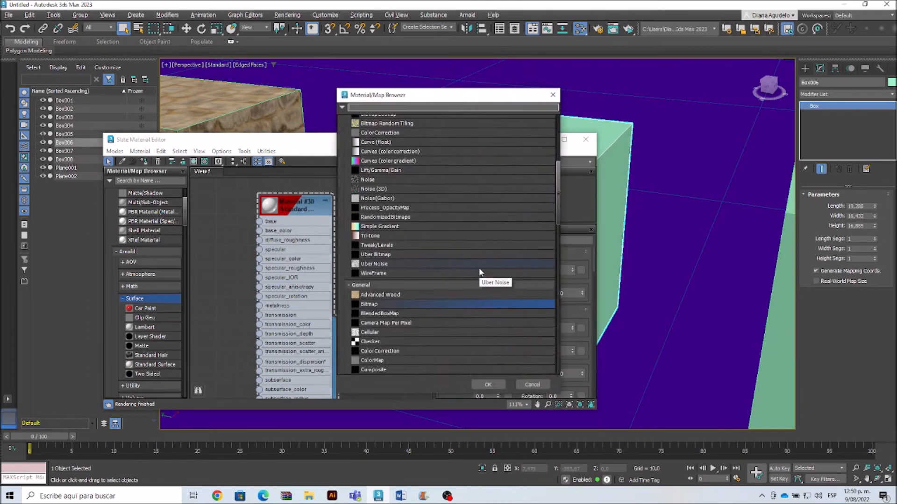
pyautogui.click(373, 307)
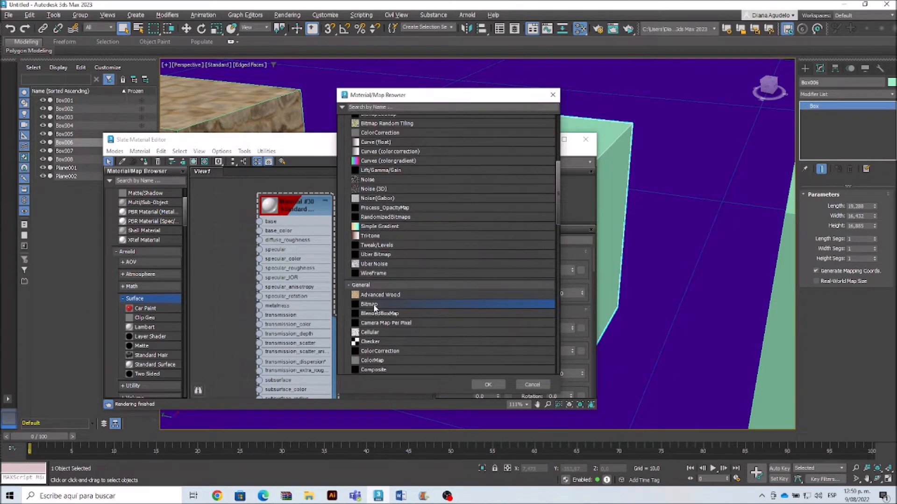
pyautogui.click(488, 384)
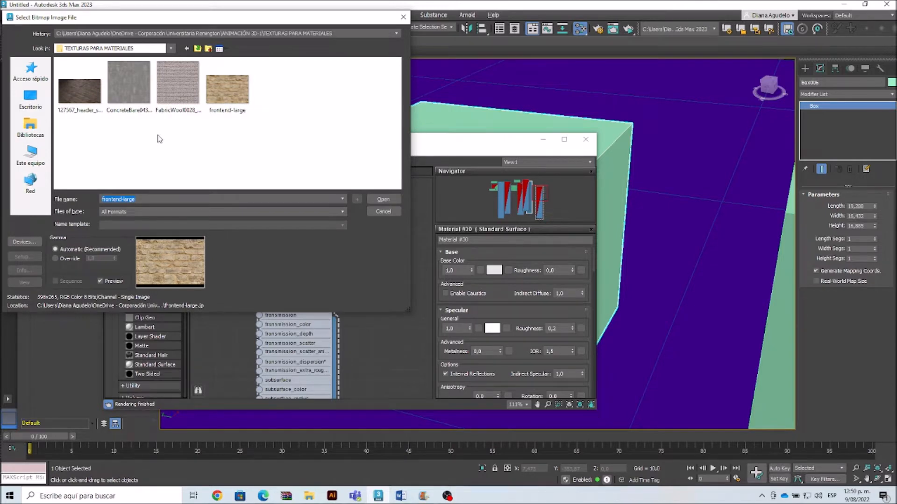
pyautogui.click(226, 96)
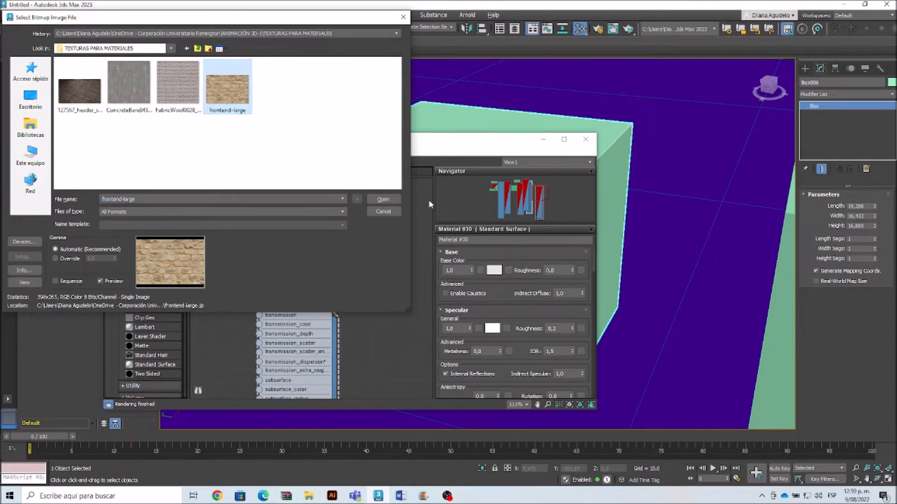
pyautogui.click(383, 199)
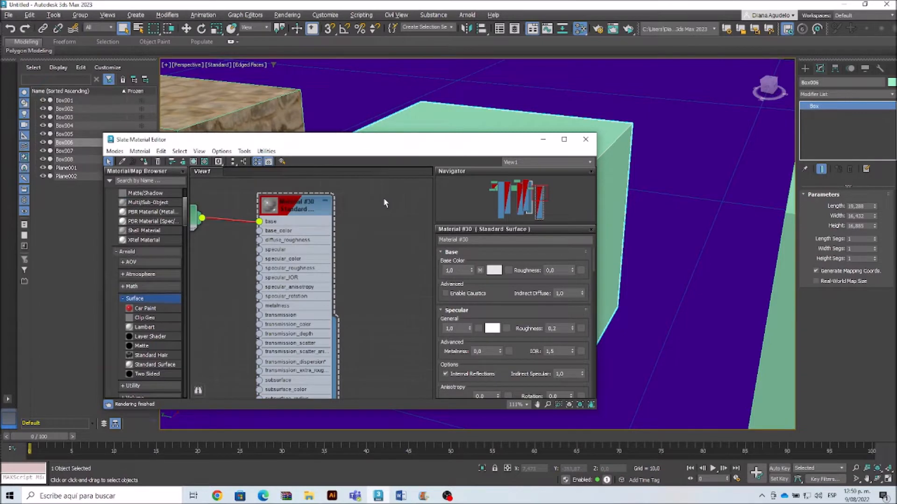
pyautogui.scroll(5, 261, 209)
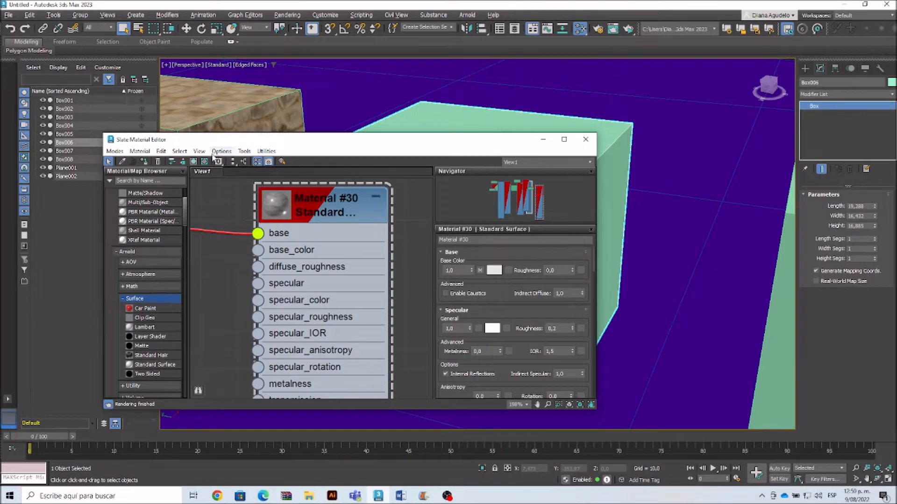
# Step: Assign the new Standard Surface material to Box006 and also connect its Bitmap map to the base_color input
pyautogui.click(145, 161)
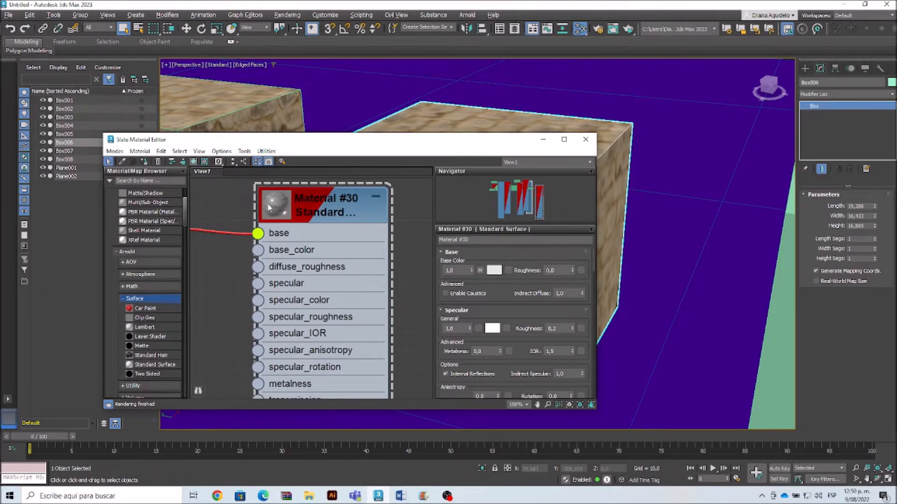
pyautogui.scroll(-5, 269, 220)
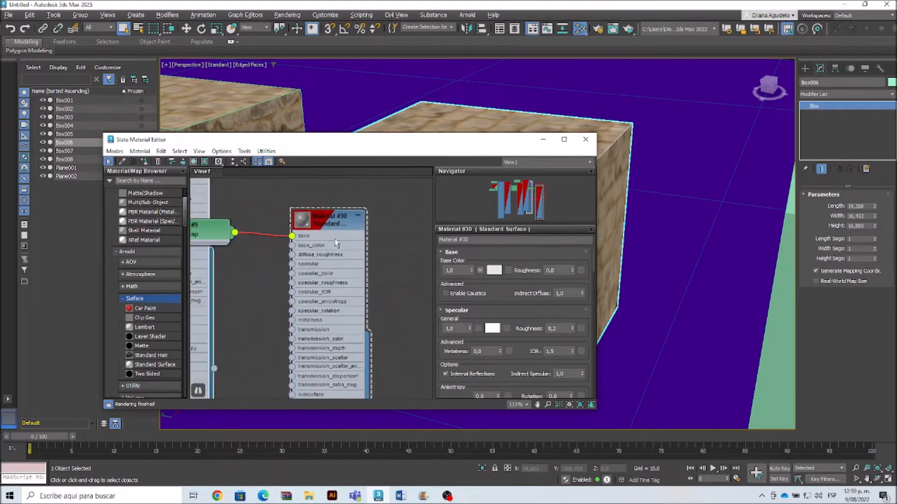
pyautogui.scroll(1, 266, 235)
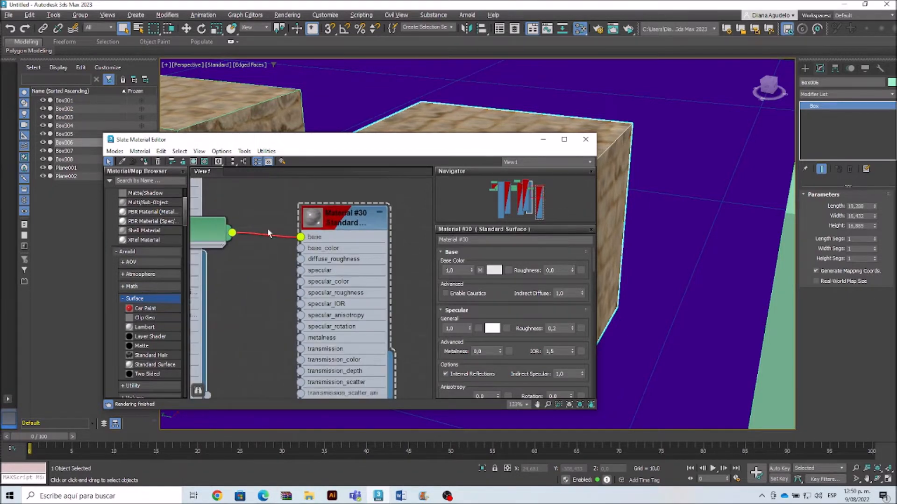
pyautogui.scroll(-2, 264, 230)
pyautogui.scroll(2, 243, 227)
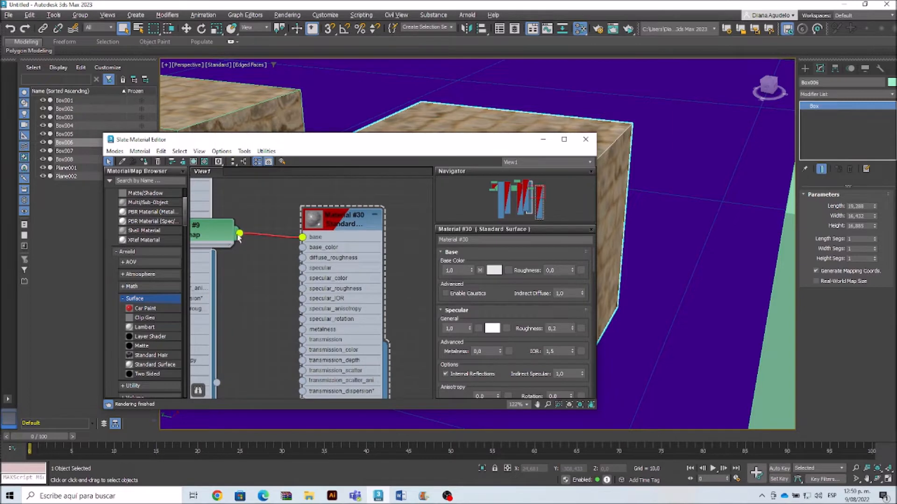
pyautogui.scroll(-2, 242, 238)
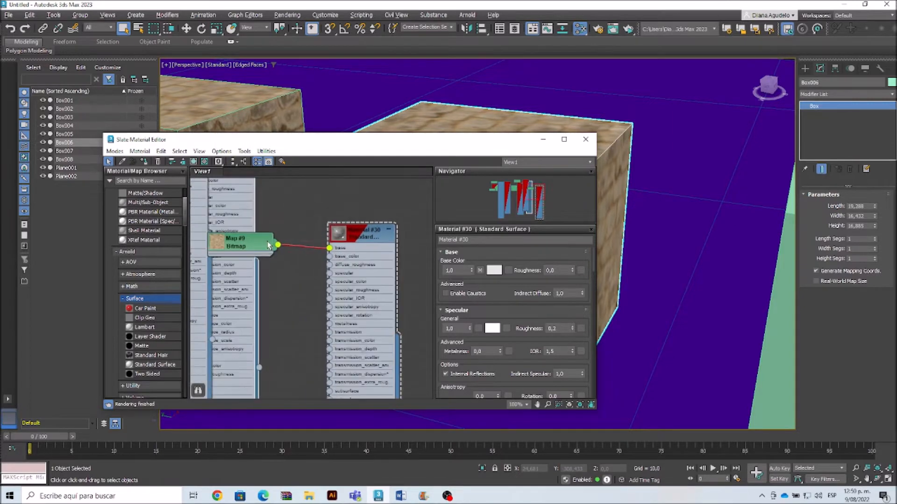
pyautogui.moveTo(256, 247); pyautogui.dragTo(302, 217)
pyautogui.scroll(3, 307, 207)
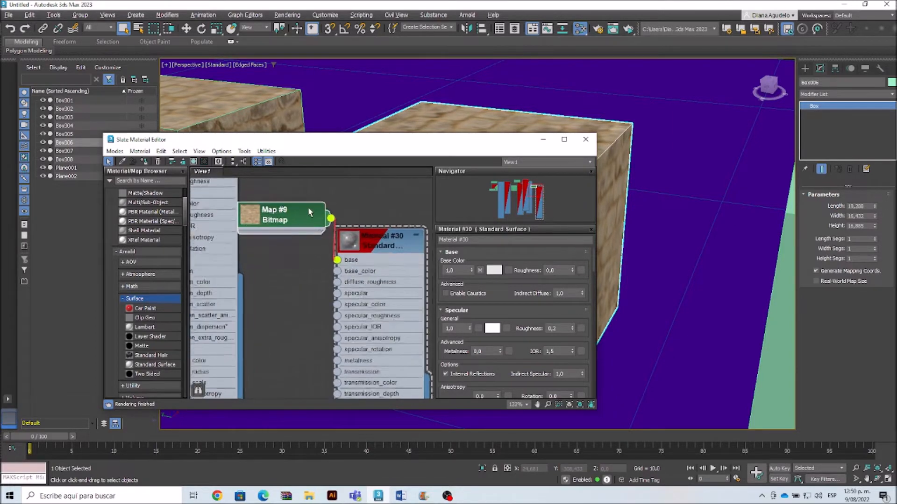
pyautogui.moveTo(332, 220); pyautogui.dragTo(339, 276)
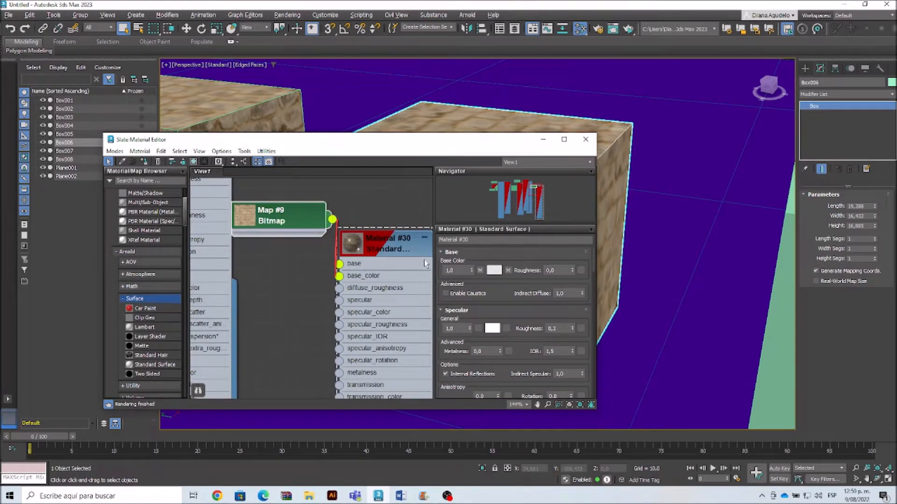
# Step: Set the general specular weight of the new Standard Surface material to 0
pyautogui.click(447, 329)
pyautogui.write('0')
pyautogui.press('Return')
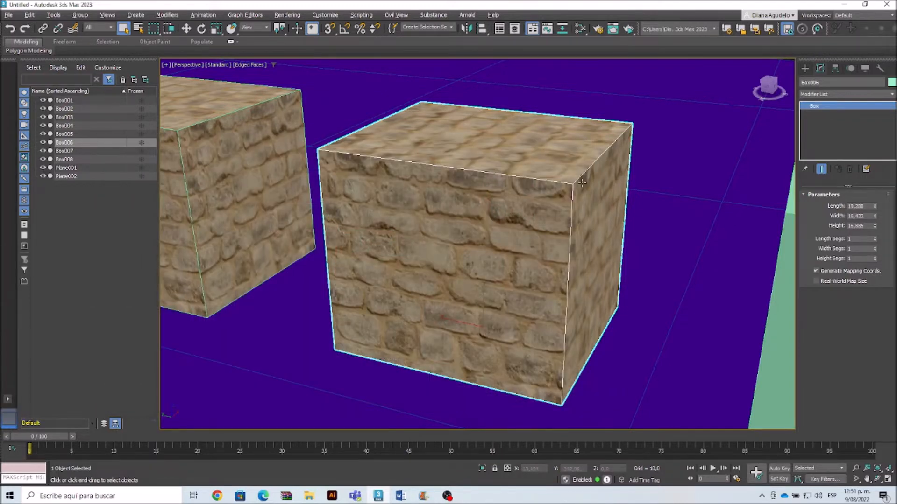
# Step: Render the perspective view in ActiveShade Mode to check the stone material, then close the render and its setup
pyautogui.press('F10')
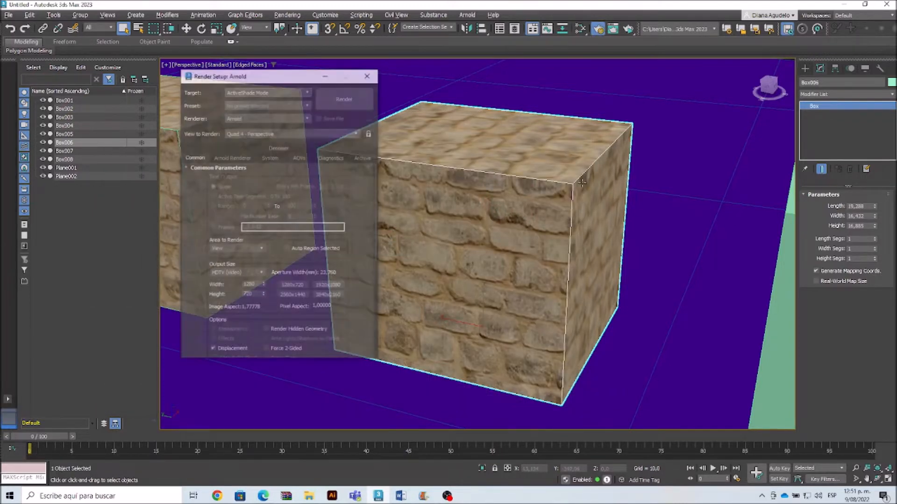
pyautogui.click(340, 99)
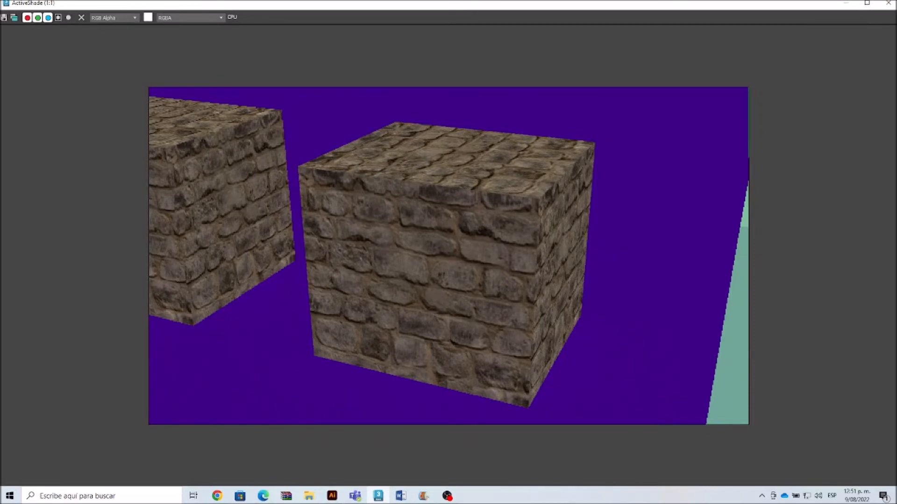
pyautogui.click(888, 4)
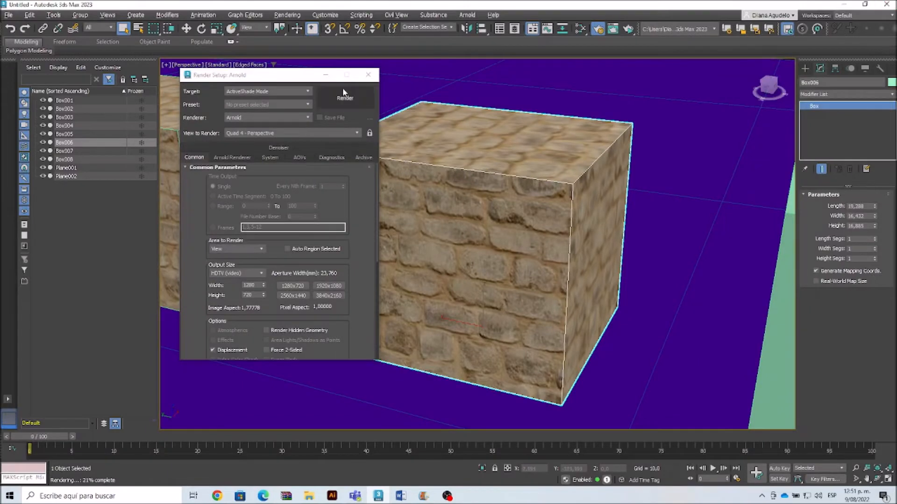
pyautogui.click(374, 78)
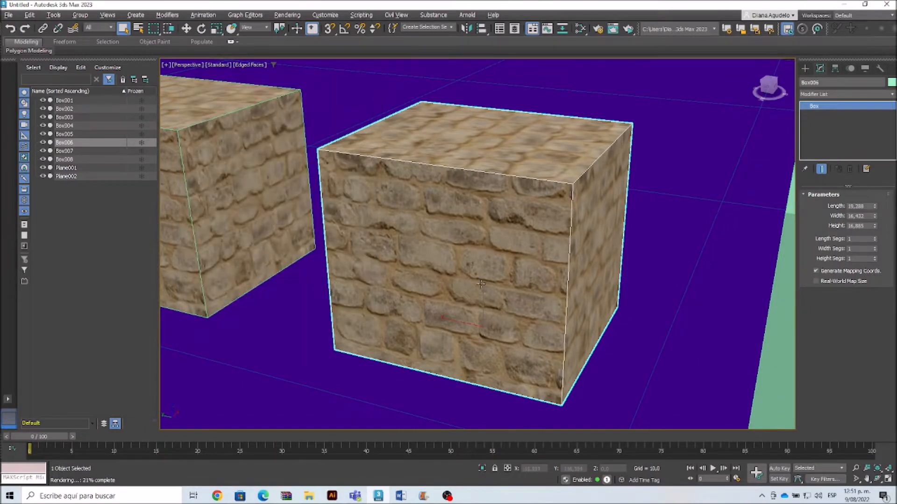
# Step: Add an Arnold Properties modifier to Box006 and enable its Displacement
pyautogui.scroll(-5, 424, 270)
pyautogui.moveTo(451, 285); pyautogui.dragTo(428, 273, button='middle')
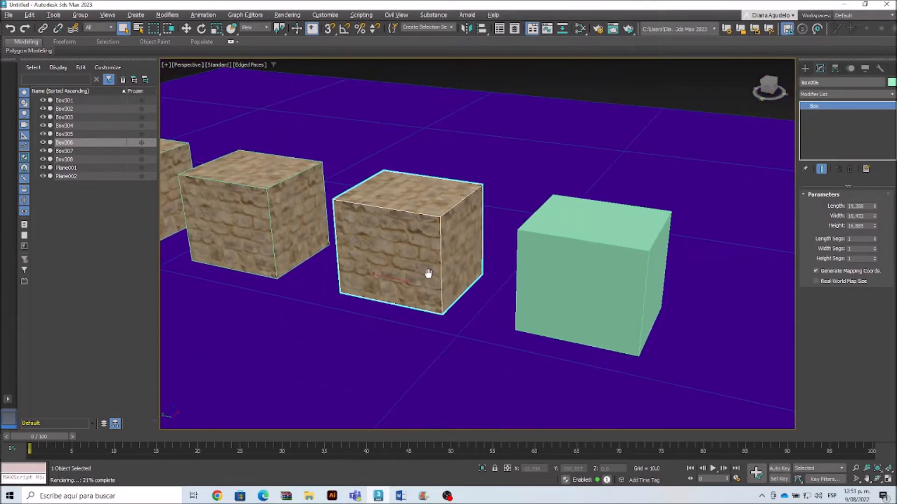
pyautogui.scroll(5, 349, 230)
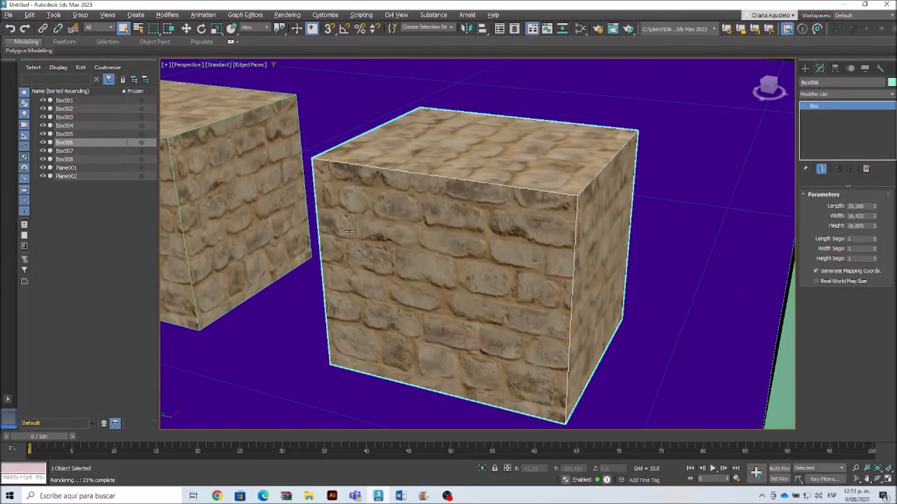
pyautogui.moveTo(349, 231); pyautogui.dragTo(355, 213, button='middle')
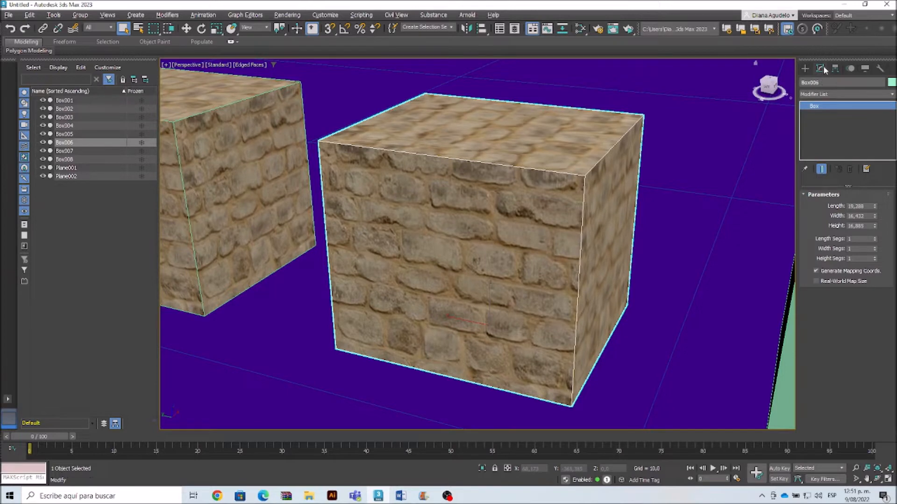
pyautogui.click(891, 97)
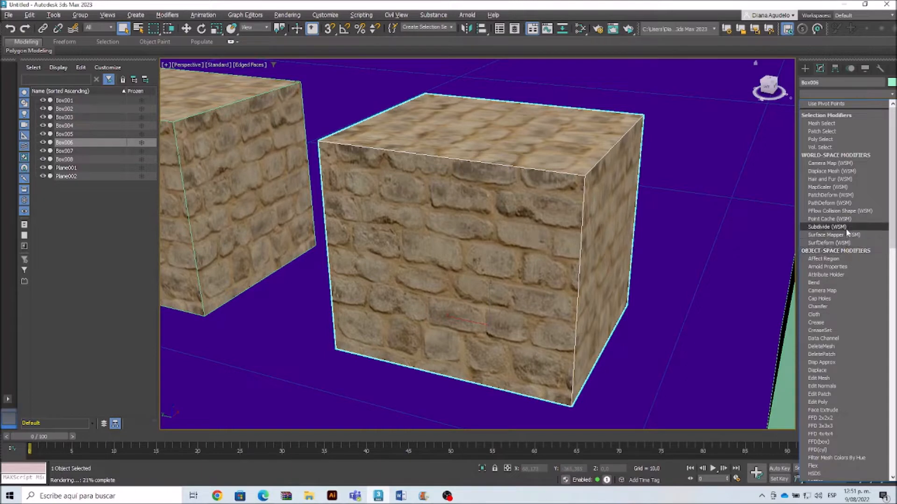
pyautogui.click(827, 266)
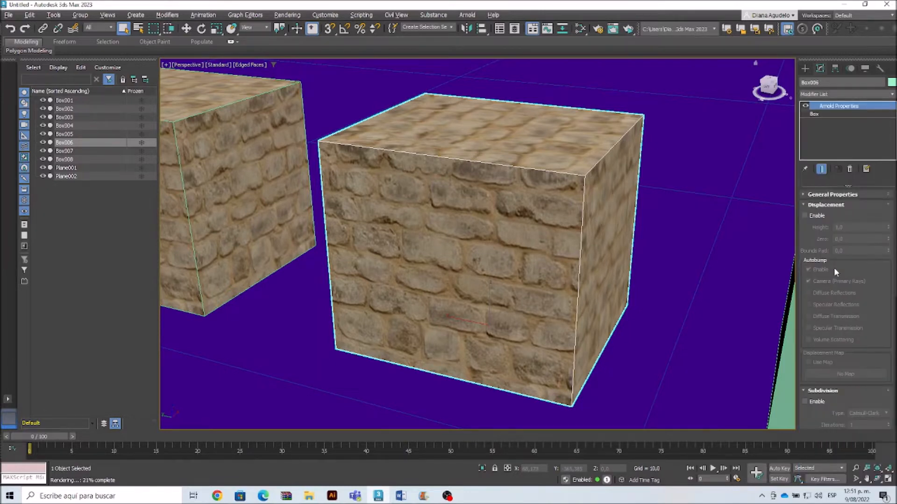
pyautogui.click(804, 215)
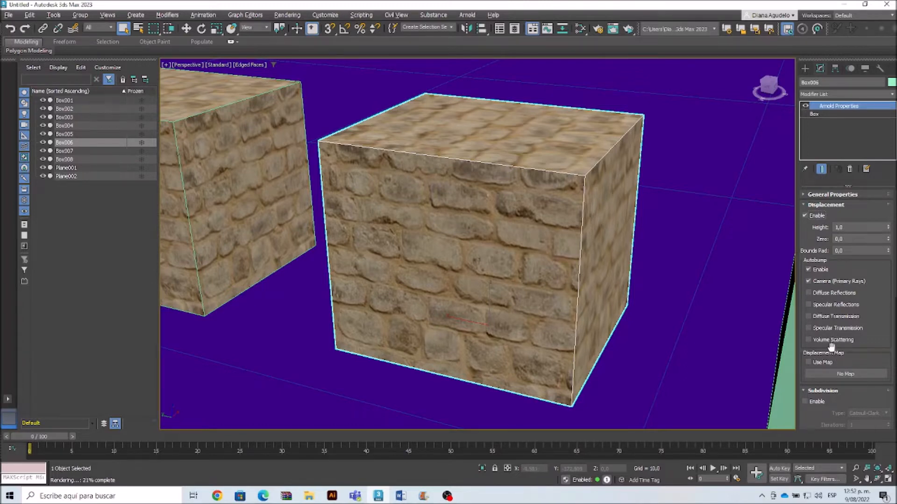
# Step: Enable the displacement map on Box006 and assign the material's stone bitmap to it as an Instance, then close the material editor
pyautogui.click(808, 362)
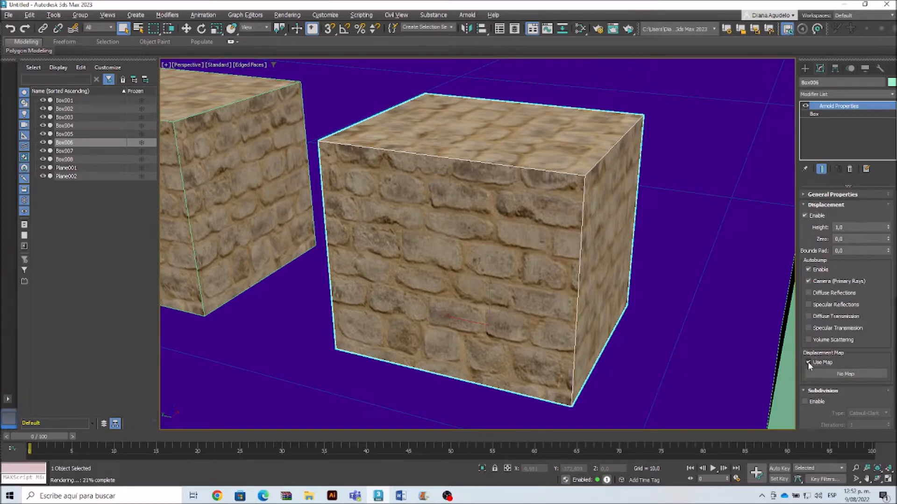
pyautogui.click(853, 376)
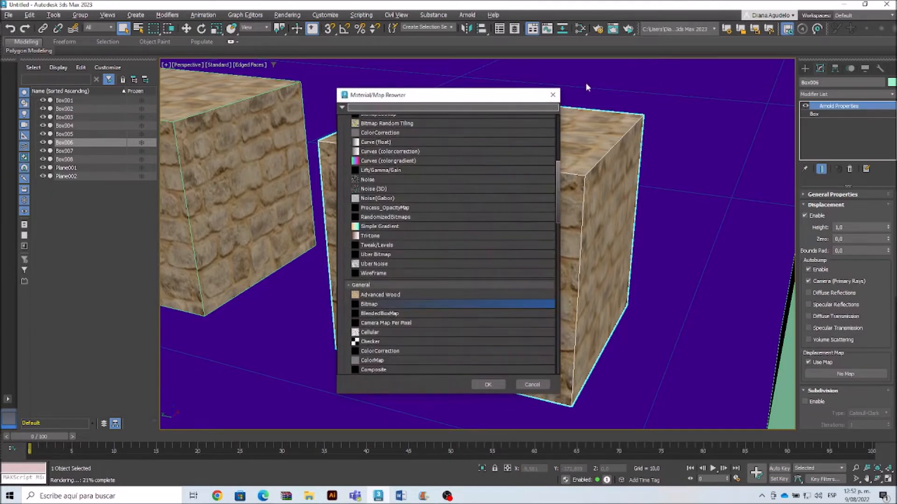
pyautogui.click(552, 94)
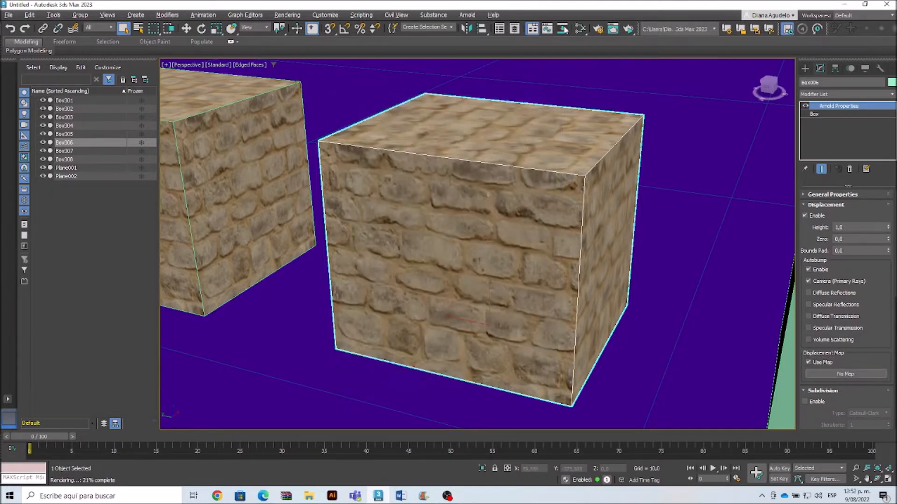
pyautogui.click(580, 29)
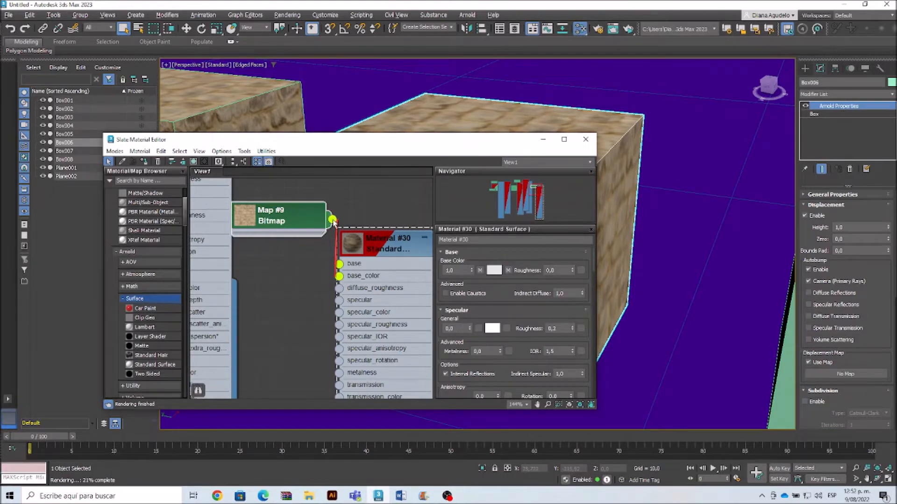
pyautogui.moveTo(333, 221); pyautogui.dragTo(839, 378)
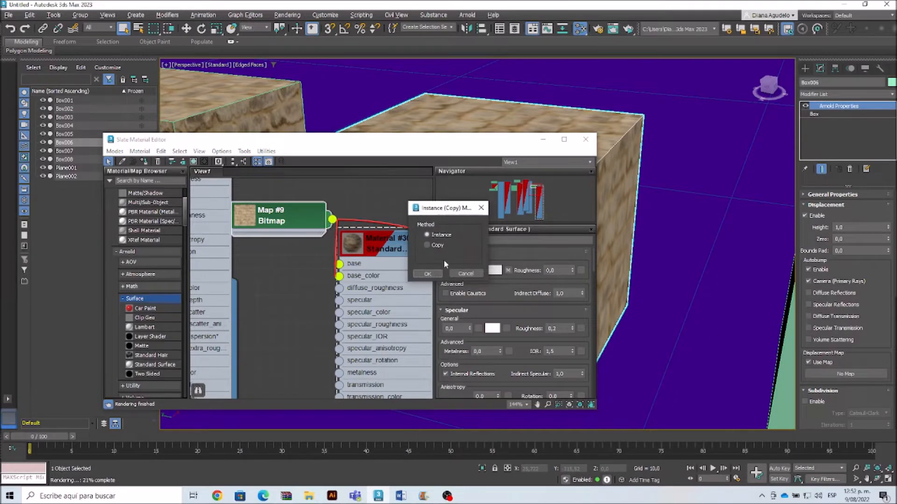
pyautogui.click(427, 274)
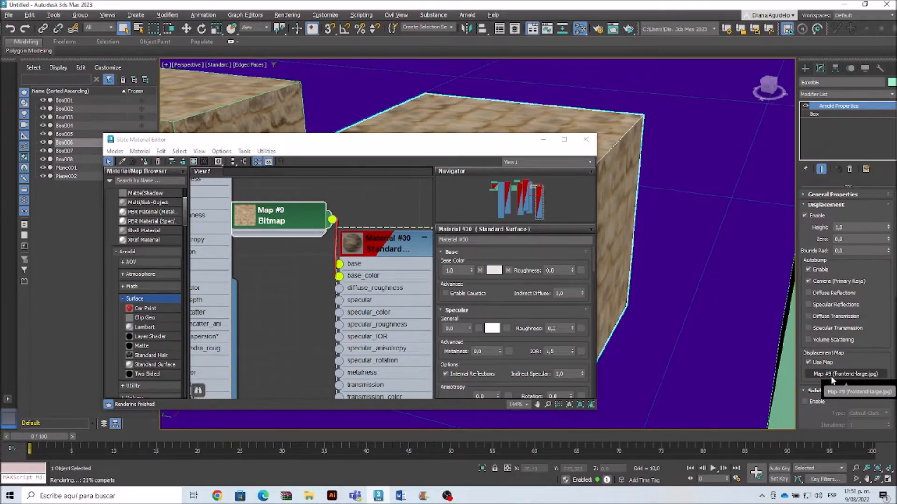
pyautogui.moveTo(410, 150); pyautogui.dragTo(330, 180)
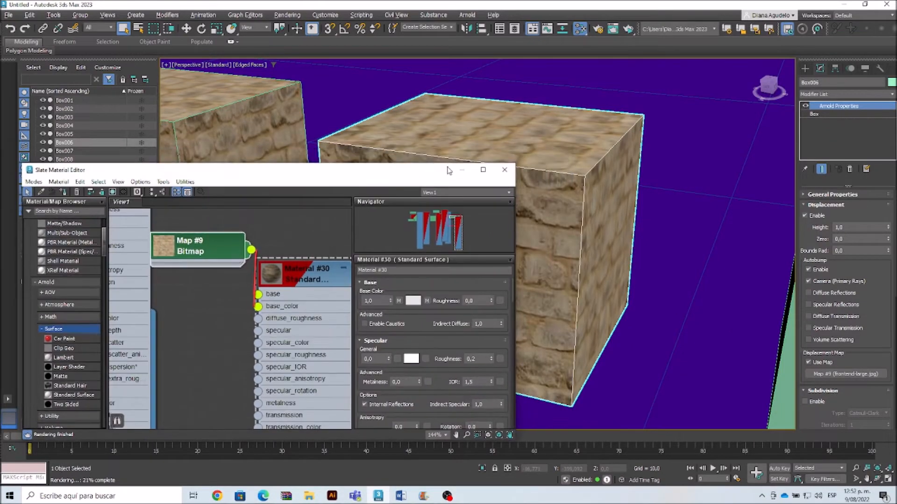
pyautogui.click(505, 168)
# Step: Render the perspective view in ActiveShade Mode with the displacement on Box006
pyautogui.moveTo(512, 204); pyautogui.dragTo(574, 223, button='middle')
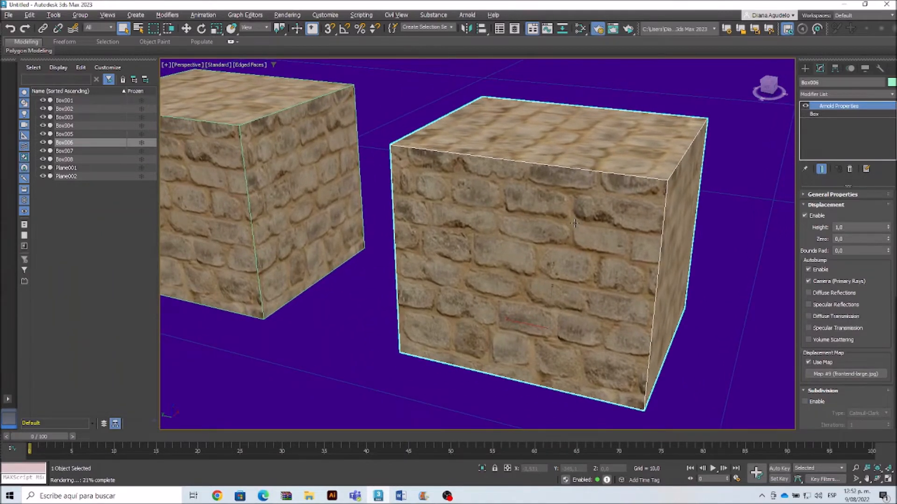
pyautogui.press('F10')
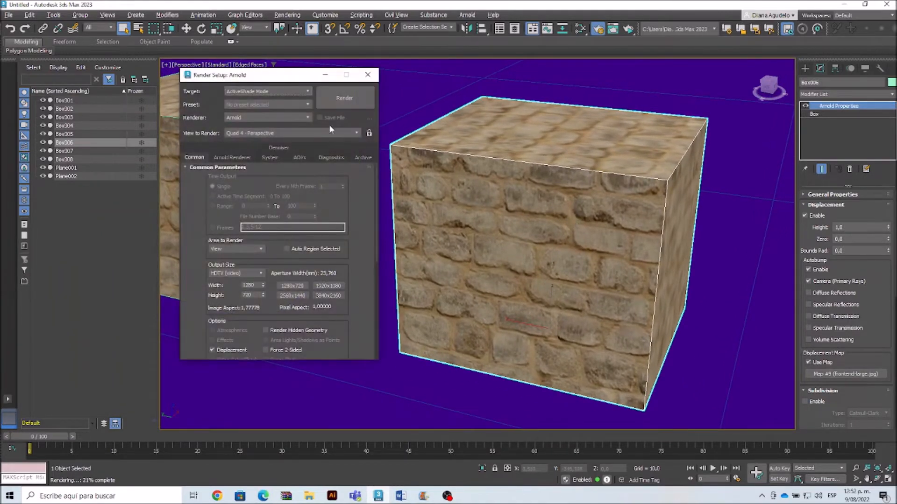
pyautogui.click(345, 94)
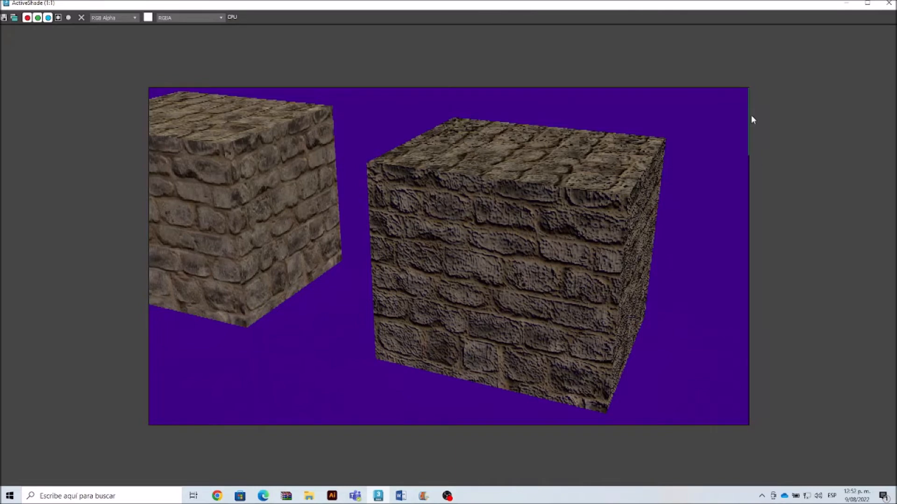
# Step: Shrink the ActiveShade render window, place it beside the selected box in the viewport, and inspect the rendered stone relief
pyautogui.click(866, 4)
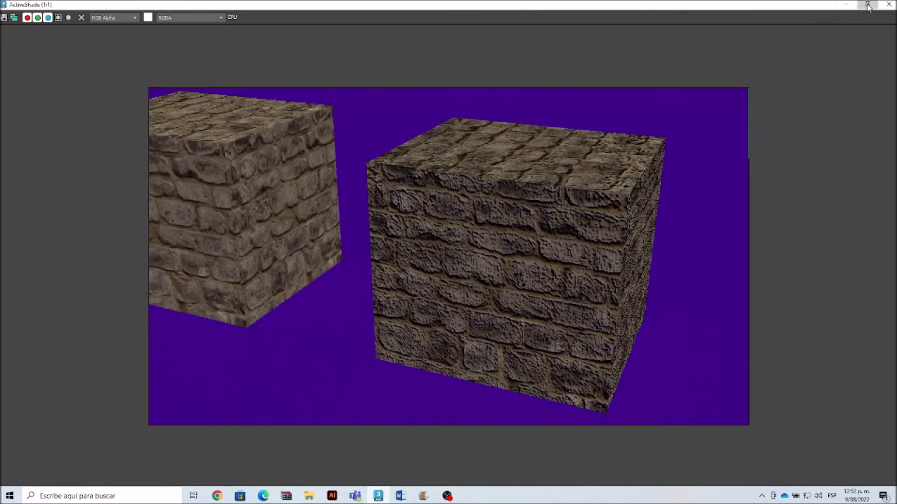
pyautogui.click(867, 5)
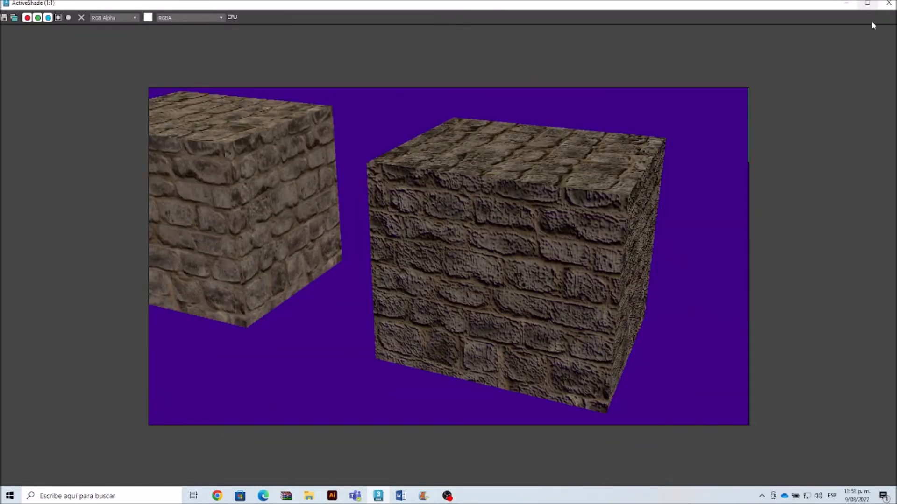
pyautogui.moveTo(797, 7); pyautogui.dragTo(680, 72)
pyautogui.moveTo(783, 220); pyautogui.dragTo(189, 222)
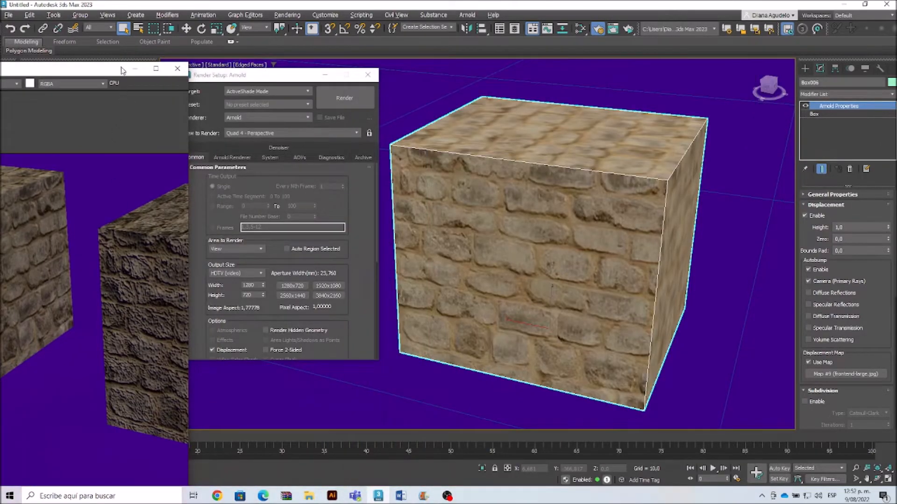
pyautogui.moveTo(114, 70); pyautogui.dragTo(266, 105)
pyautogui.scroll(-1, 191, 251)
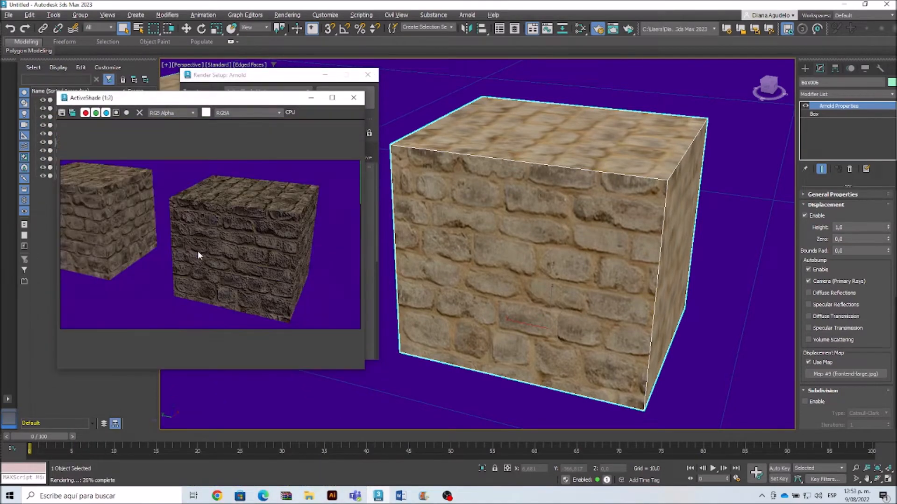
pyautogui.scroll(1, 112, 229)
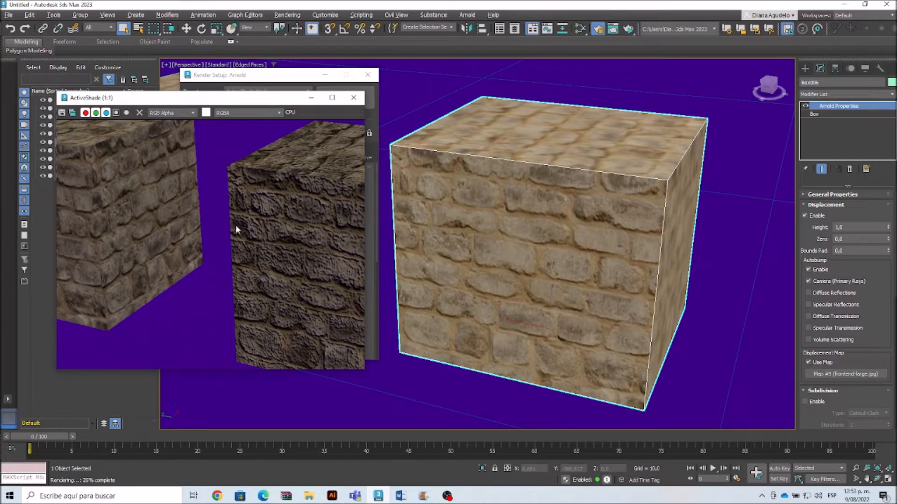
pyautogui.scroll(-1, 211, 240)
pyautogui.scroll(1, 131, 237)
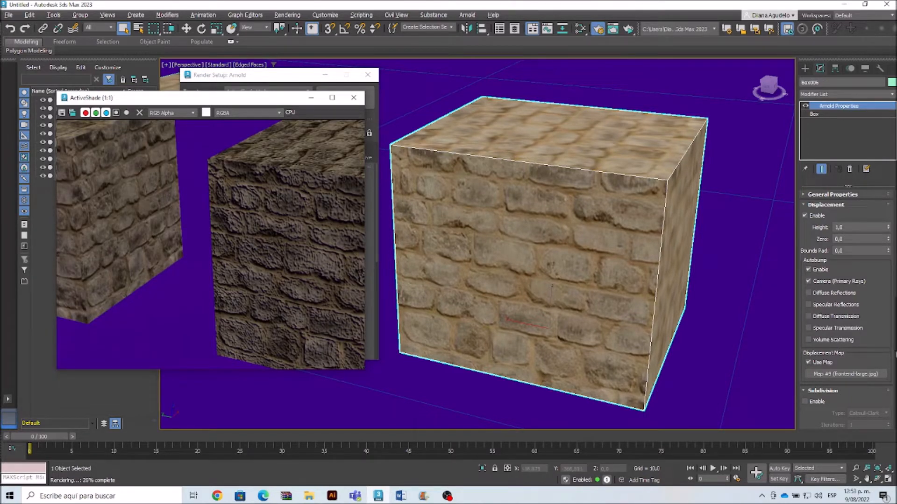
# Step: Enable Subdivision on Box006, check the rendered shape with Catmull-Clark, and set the subdivision type to Linear
pyautogui.moveTo(874, 351); pyautogui.dragTo(884, 300)
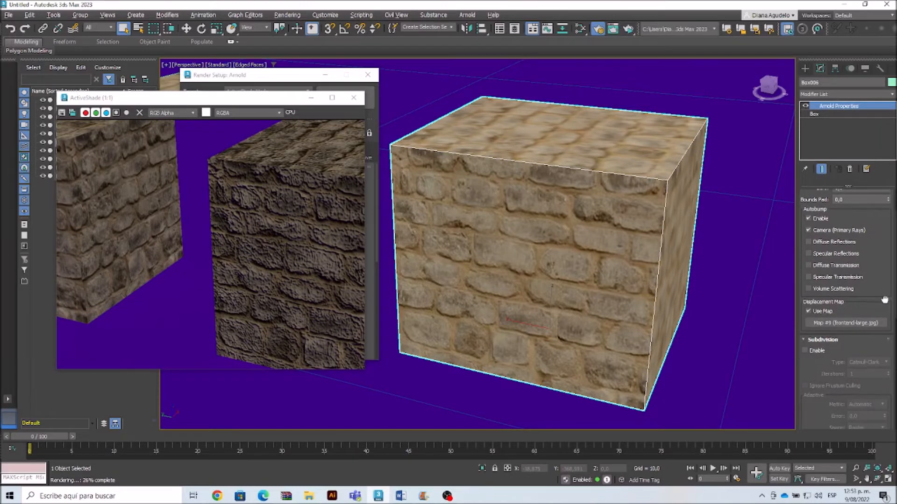
pyautogui.click(804, 350)
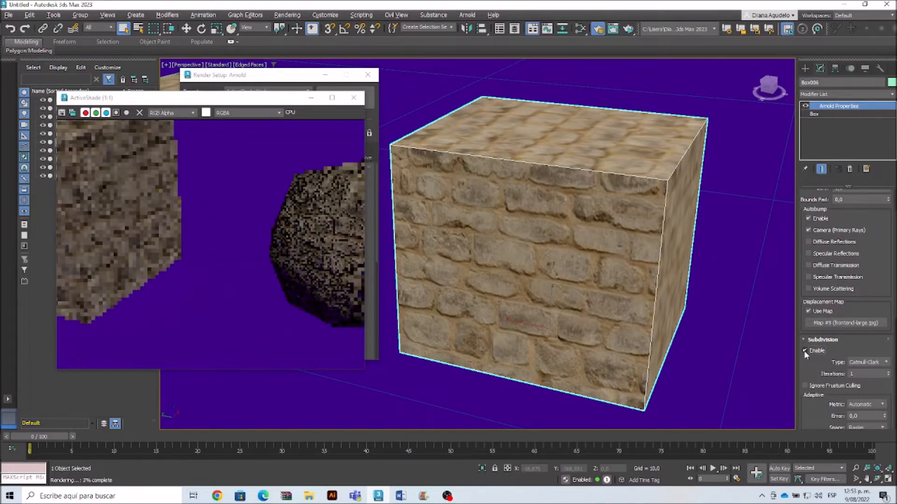
pyautogui.scroll(-1, 197, 231)
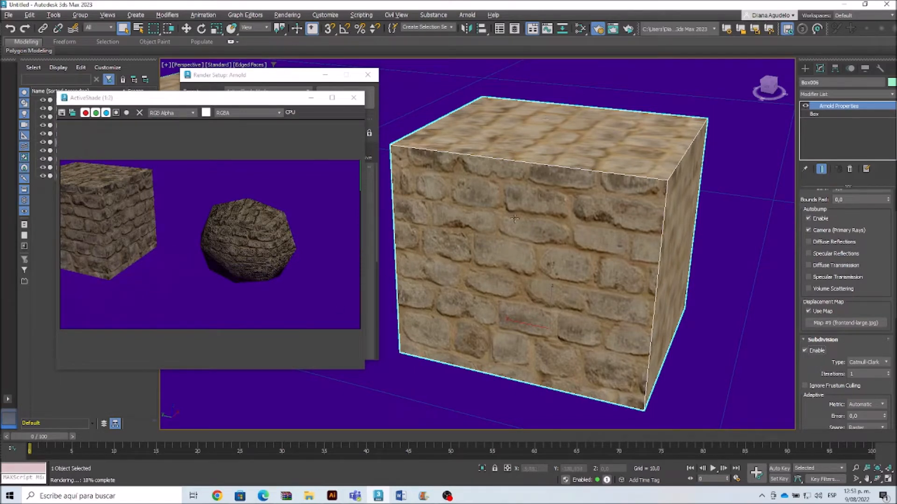
pyautogui.scroll(1, 273, 243)
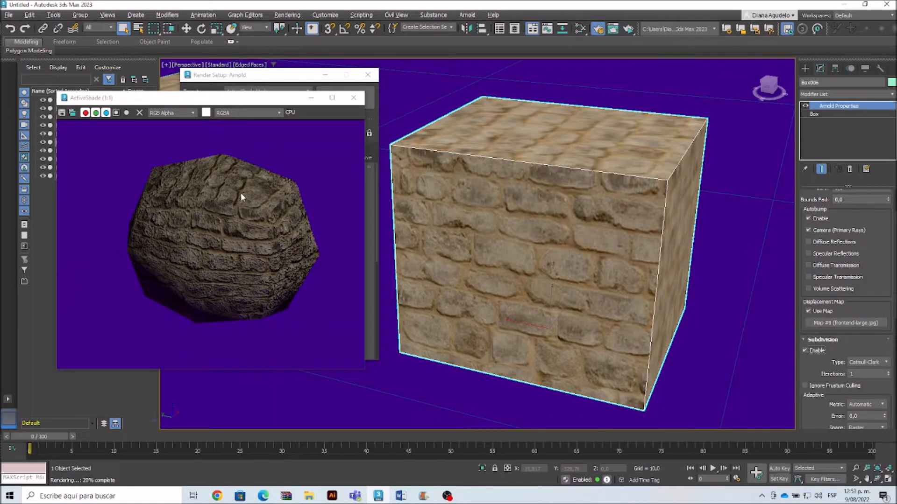
pyautogui.scroll(-1, 210, 226)
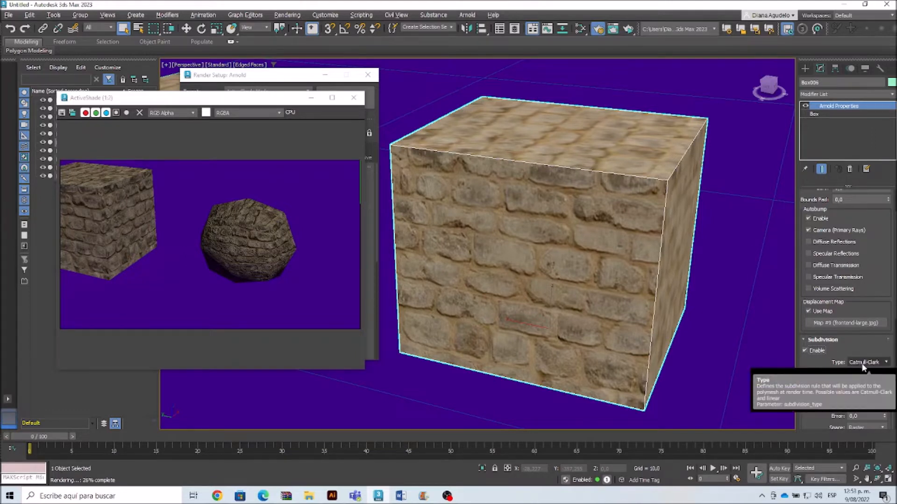
pyautogui.click(886, 366)
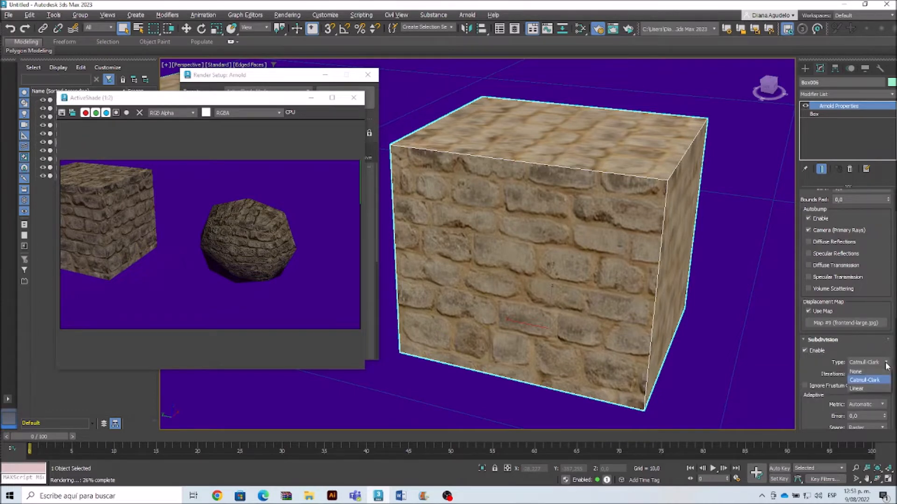
pyautogui.click(863, 388)
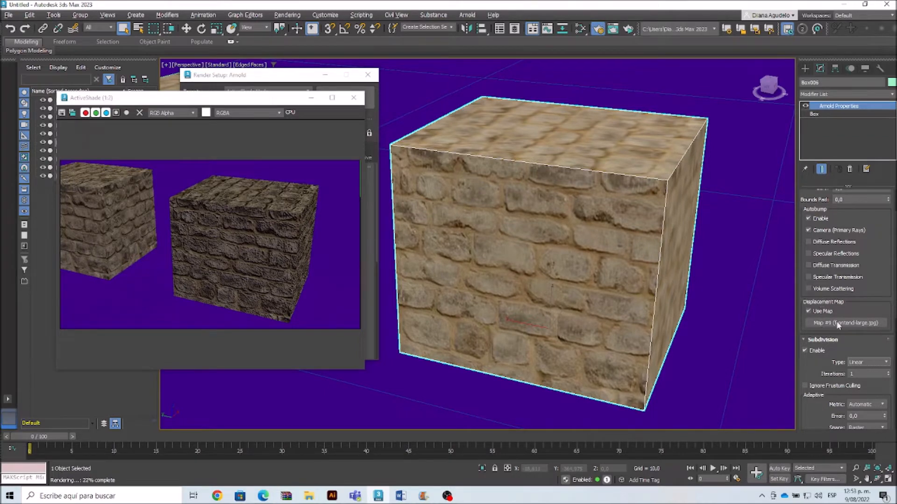
# Step: Try 2 and 3 subdivision iterations on Box006, examine the render, and return Iterations to 1
pyautogui.click(858, 372)
pyautogui.press('Return')
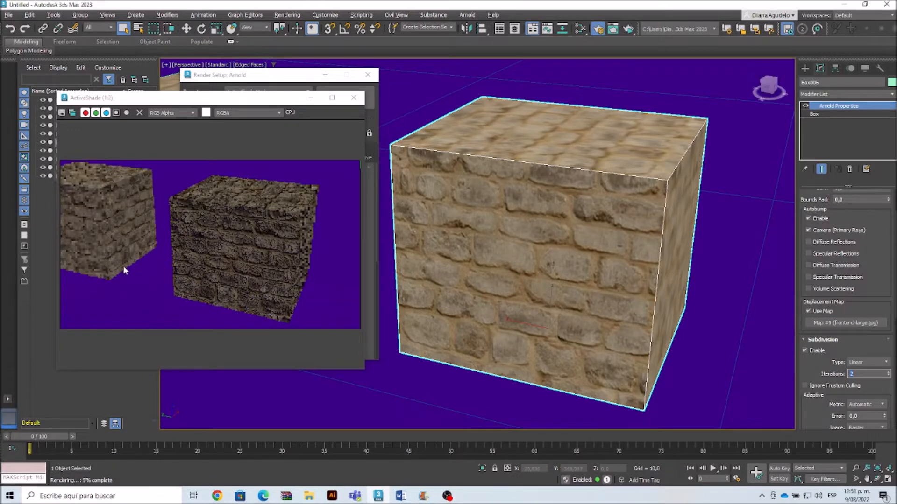
pyautogui.scroll(1, 168, 256)
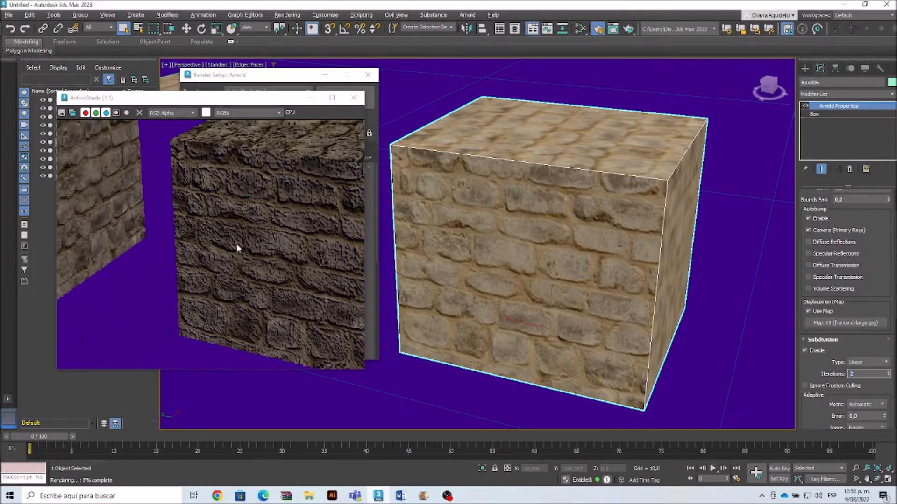
pyautogui.scroll(-1, 237, 230)
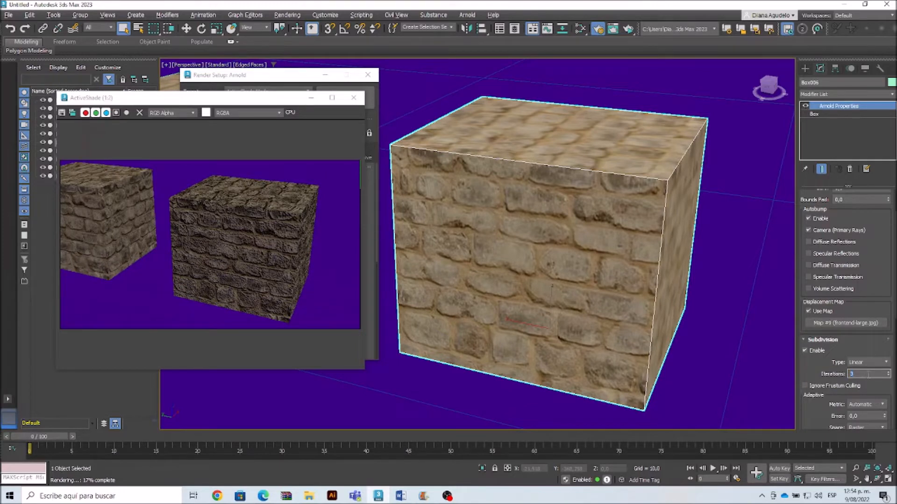
pyautogui.write('1')
pyautogui.press('Return')
# Step: Set Box006's displacement Height to 3 and compare its rendered relief with the neighbouring box
pyautogui.scroll(2, 849, 295)
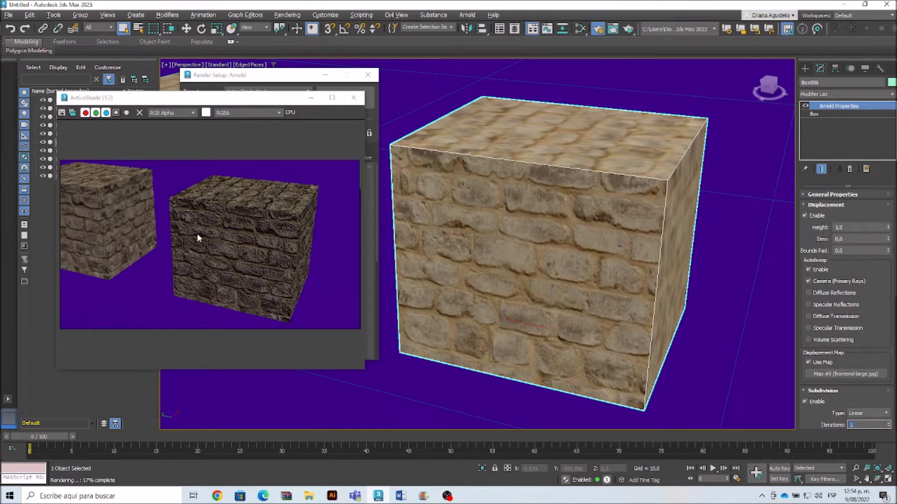
pyautogui.scroll(1, 197, 233)
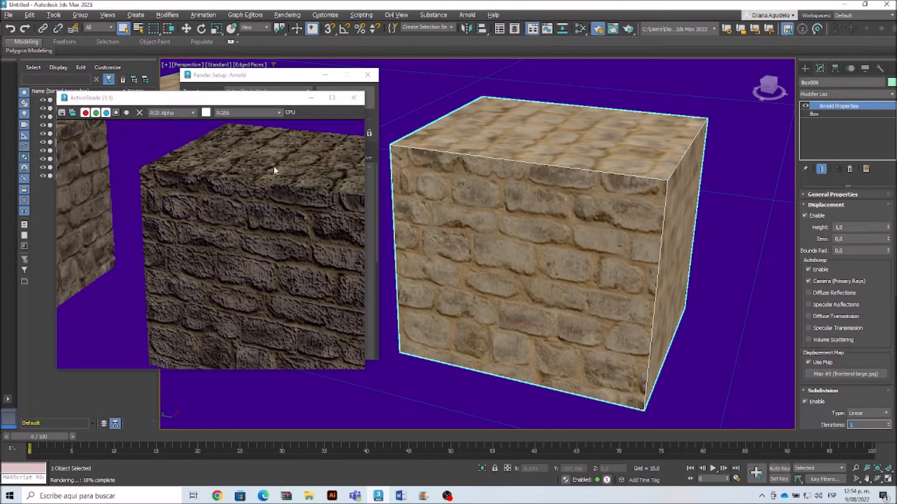
pyautogui.doubleClick(839, 227)
pyautogui.write('3')
pyautogui.press('Return')
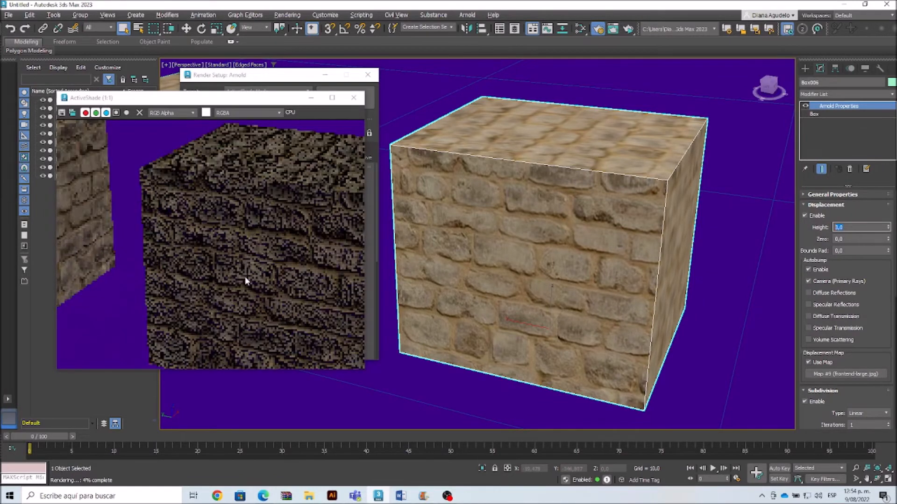
pyautogui.scroll(-2, 167, 245)
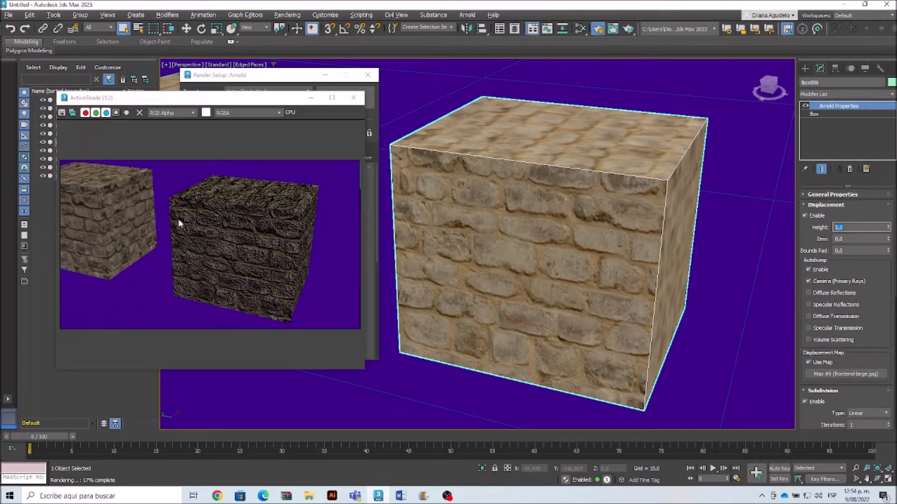
pyautogui.scroll(4, 190, 244)
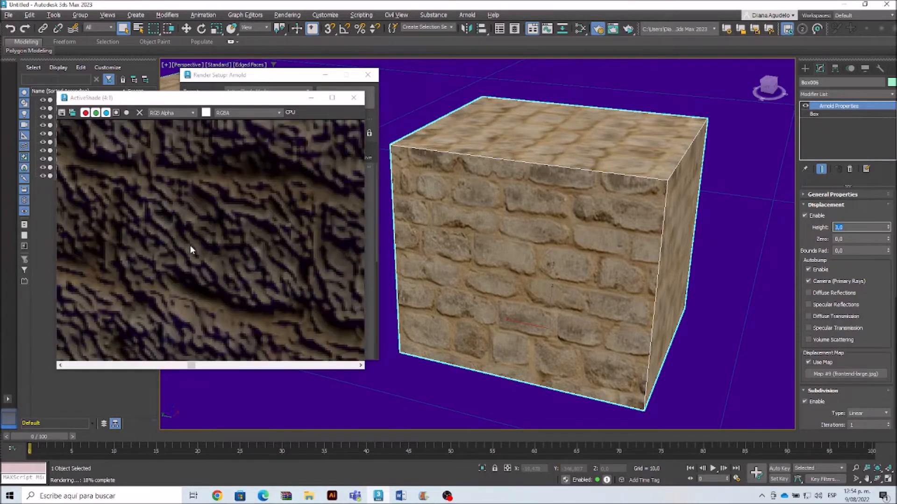
pyautogui.scroll(-4, 232, 238)
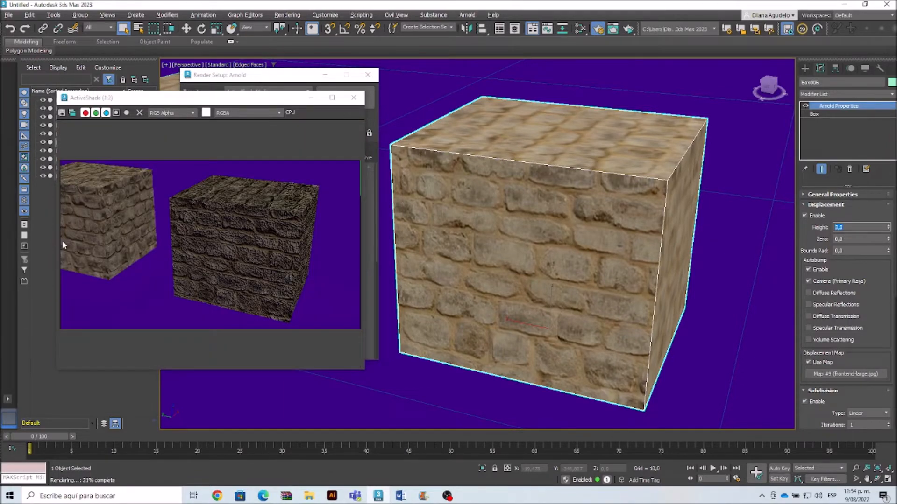
pyautogui.scroll(3, 83, 224)
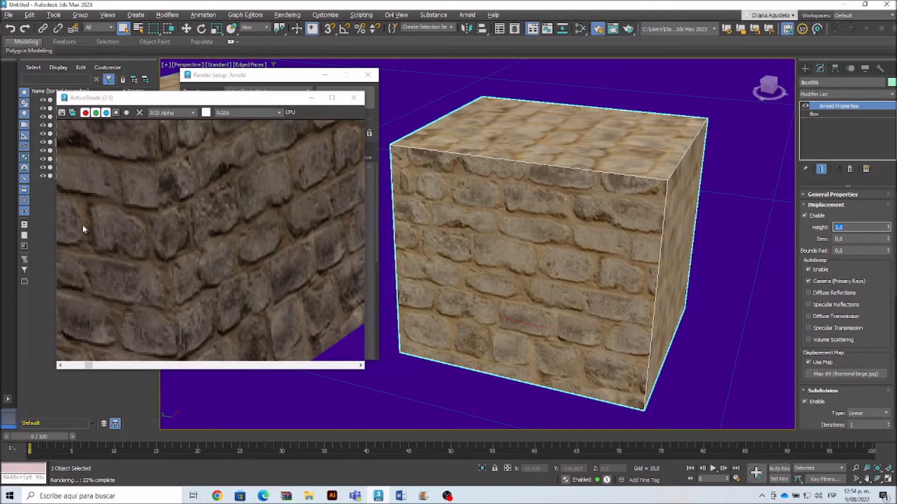
pyautogui.scroll(-3, 149, 212)
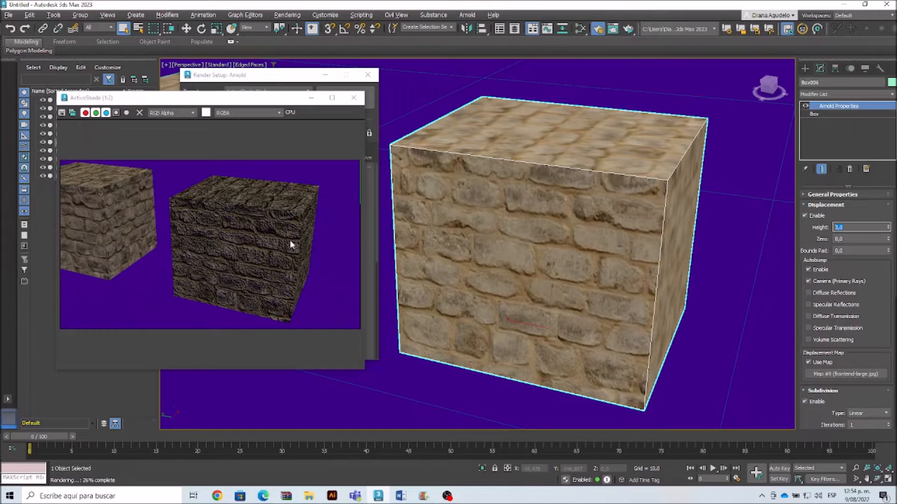
# Step: Set Box006's displacement Zero value to 3 and check the render
pyautogui.press('Tab')
pyautogui.write('3')
pyautogui.press('Return')
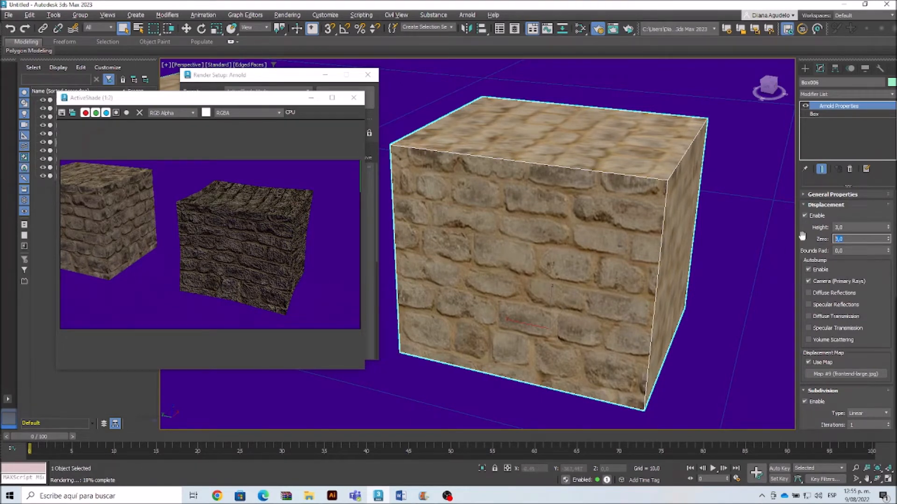
# Step: Try a displacement Height of 0 on Box006 and set the Height to 1
pyautogui.moveTo(866, 229); pyautogui.dragTo(826, 228)
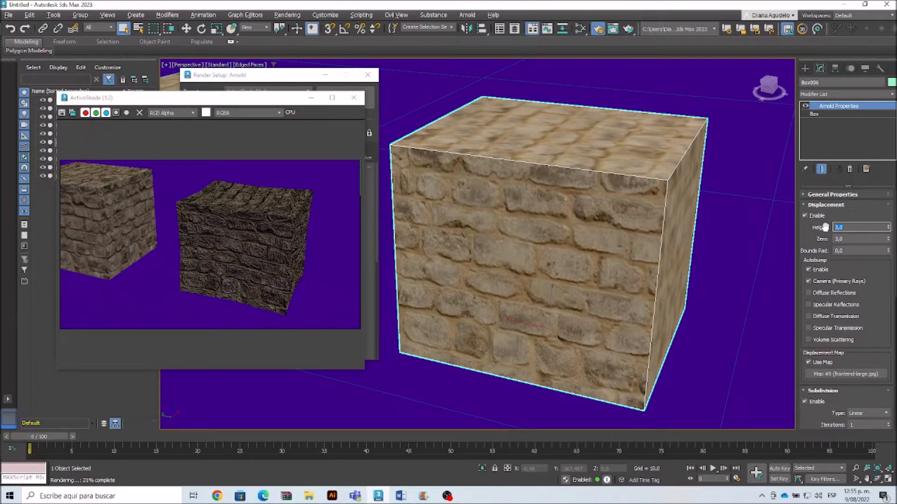
pyautogui.write('0')
pyautogui.press('Return')
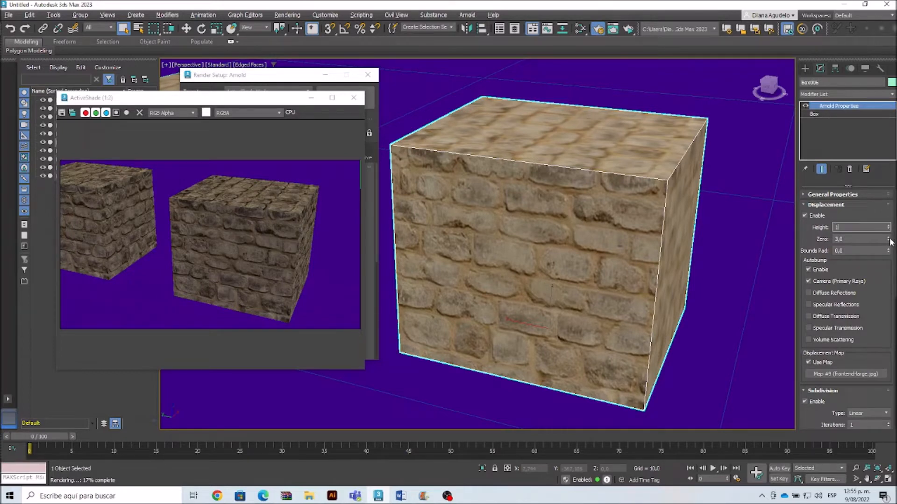
pyautogui.write('1')
pyautogui.press('Return')
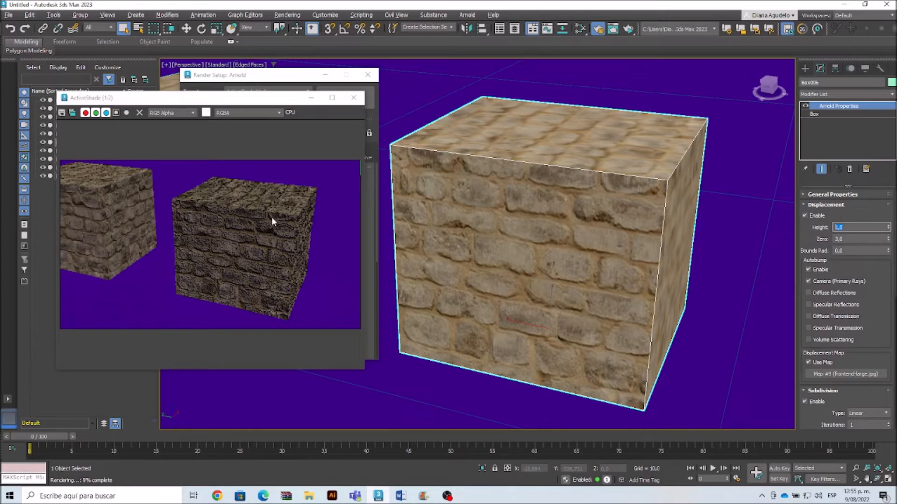
# Step: Set Box006's displacement Zero value to 5, check the render, and raise it to 6
pyautogui.press('Tab')
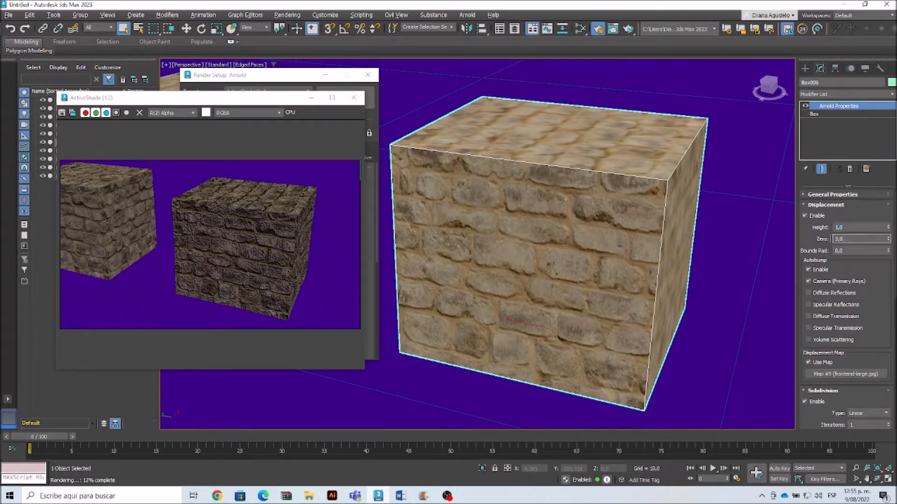
pyautogui.write('5')
pyautogui.press('Return')
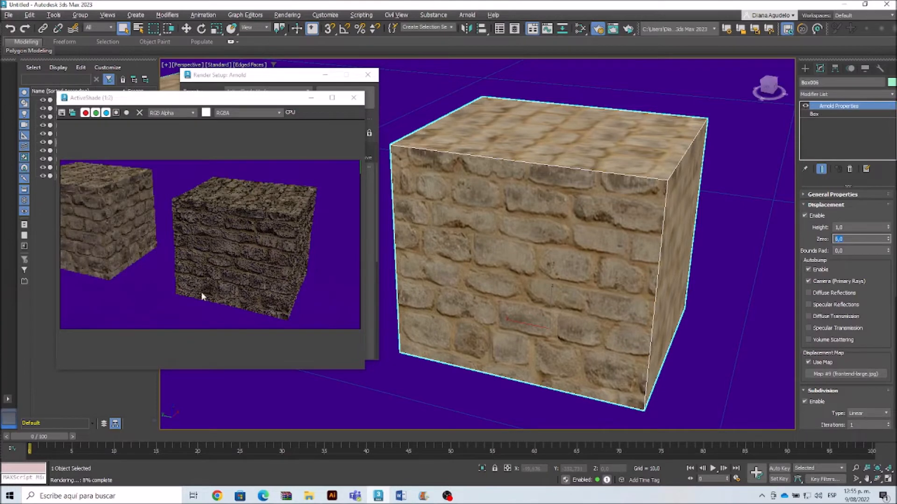
pyautogui.write('6')
# Step: Try a displacement Bounds Pad of 2 on Box006, inspect the render, and raise it to 6
pyautogui.press('Tab')
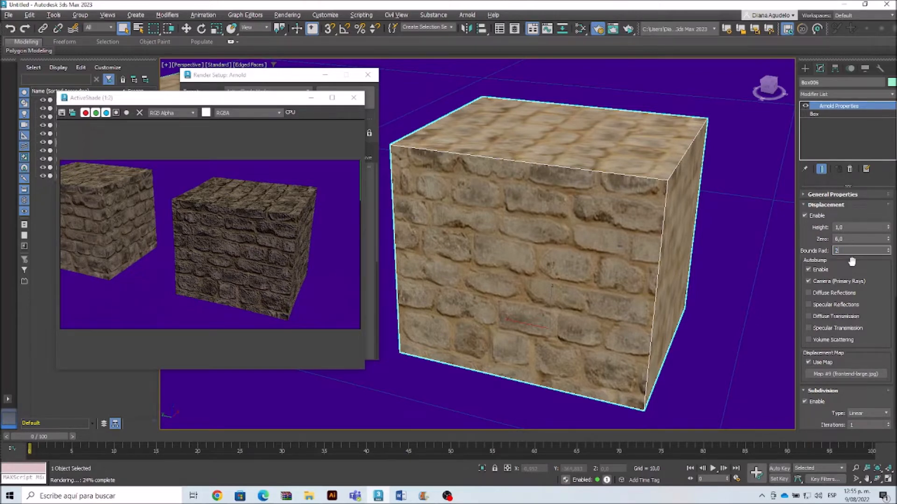
pyautogui.press('Return')
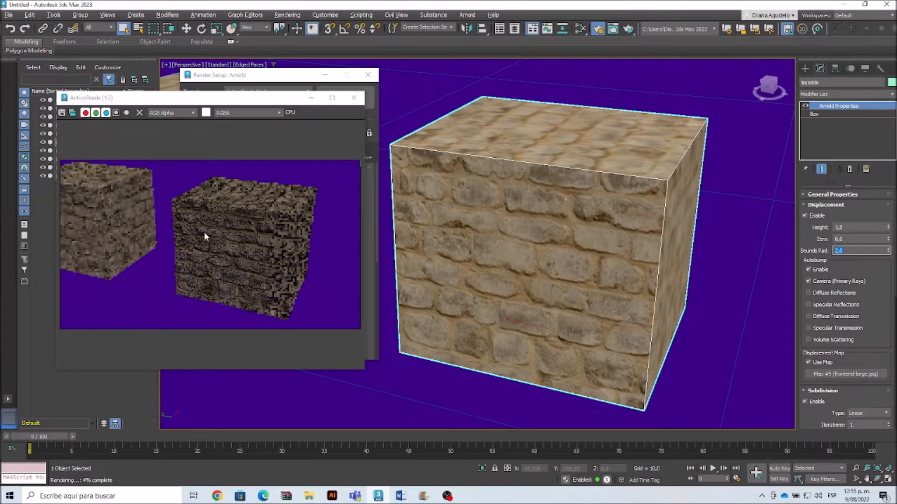
pyautogui.scroll(1, 204, 232)
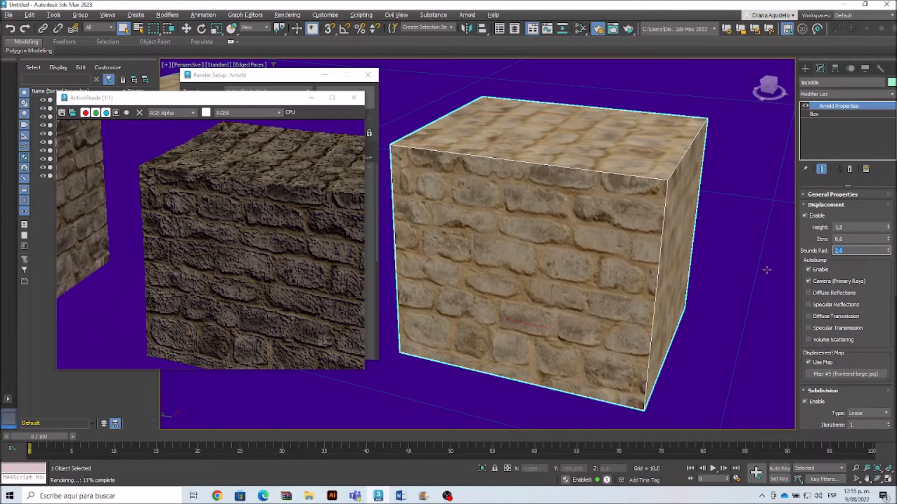
pyautogui.write('6')
pyautogui.press('Return')
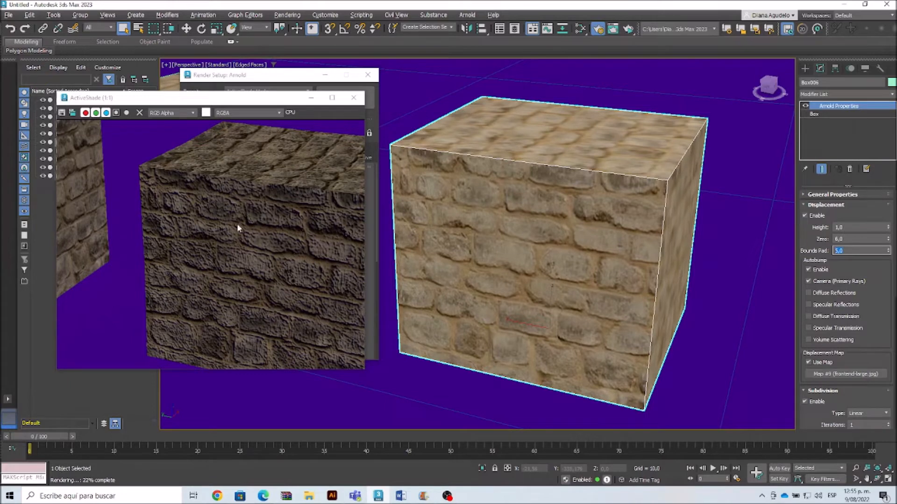
# Step: Show the whole box in the ActiveShade render, and minimize the ActiveShade and Render Setup windows
pyautogui.scroll(-2, 246, 255)
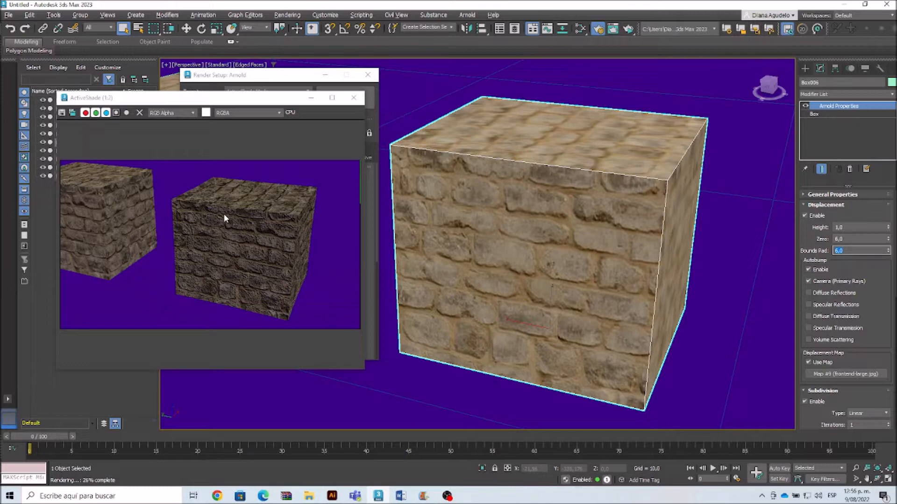
pyautogui.click(311, 99)
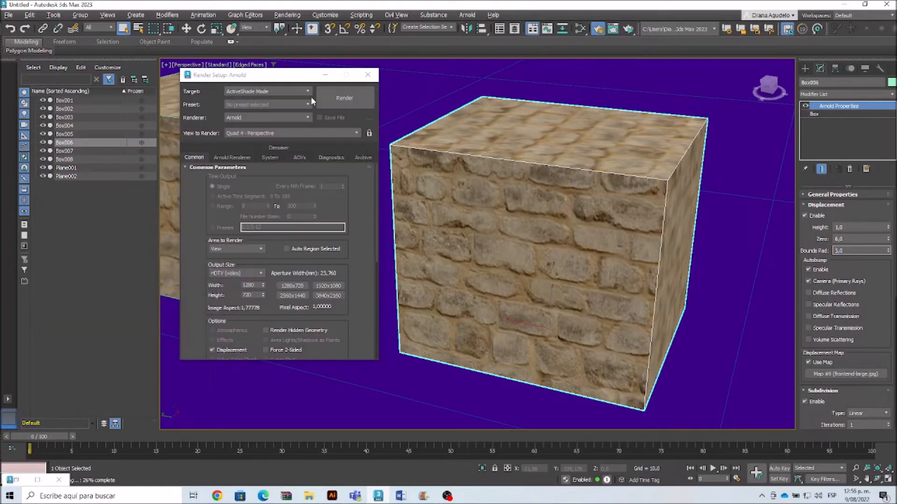
pyautogui.click(326, 77)
# Step: Select the grey Box001 on the other plane and review its Arnold Properties displacement and subdivision settings
pyautogui.scroll(-5, 460, 240)
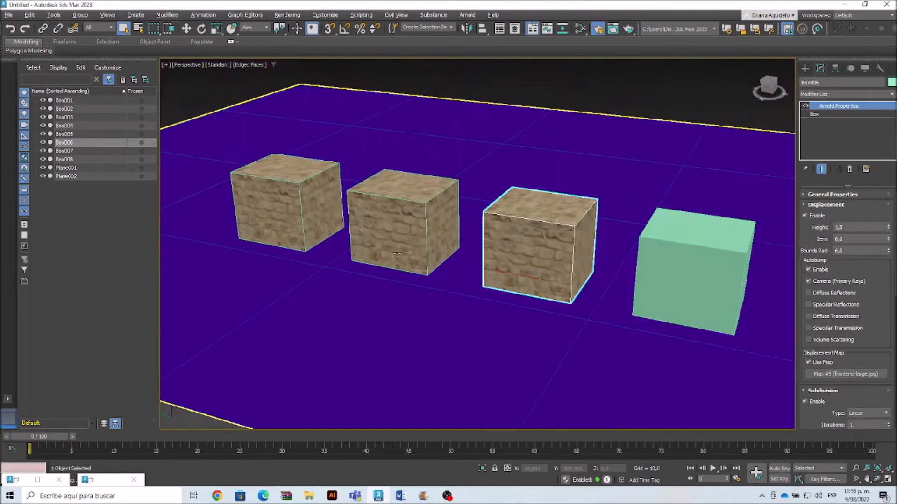
pyautogui.scroll(-10, 396, 253)
pyautogui.scroll(3, 363, 266)
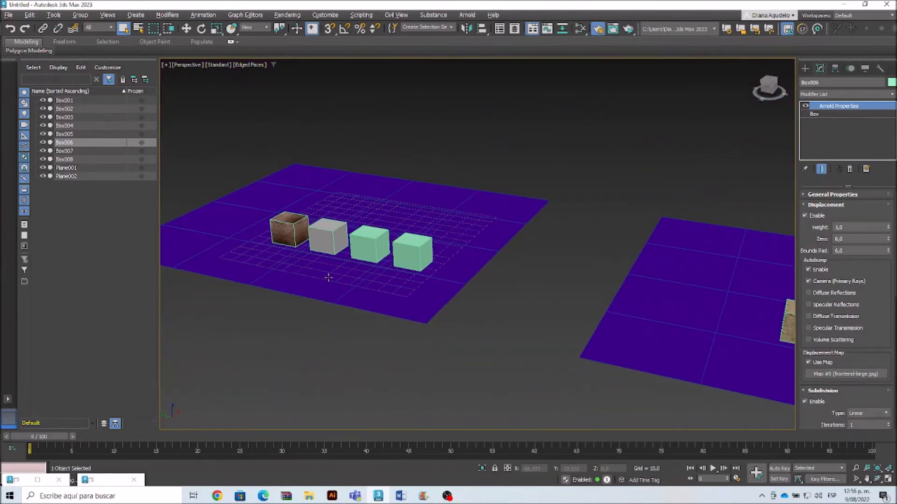
pyautogui.scroll(8, 368, 283)
pyautogui.scroll(2, 326, 240)
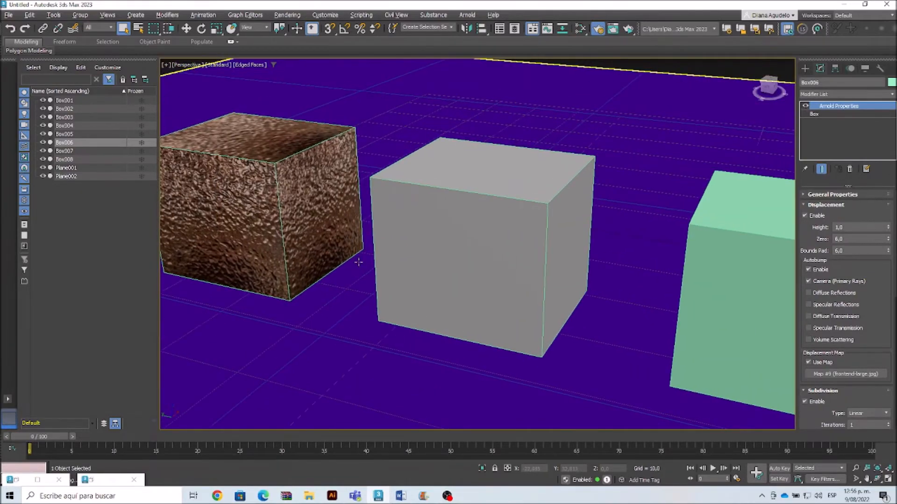
pyautogui.click(428, 210)
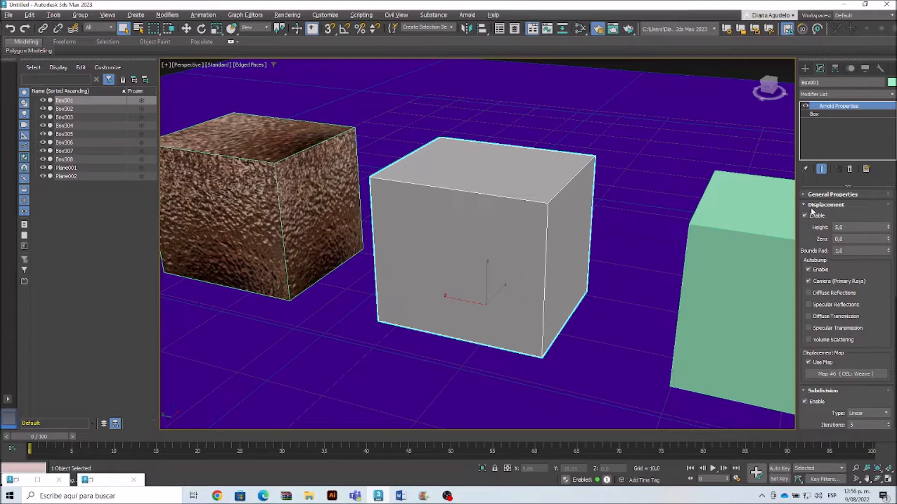
pyautogui.moveTo(867, 355); pyautogui.dragTo(866, 305)
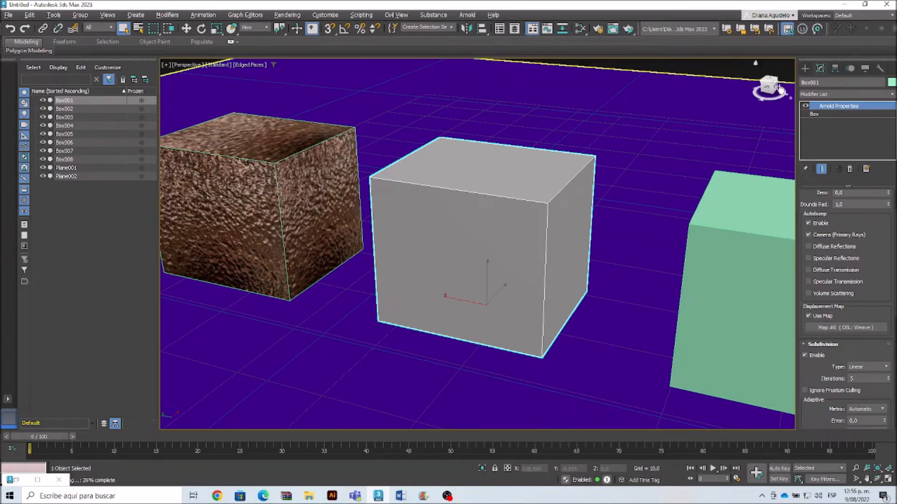
# Step: Render Box001 in ActiveShade, inspect its woven displacement up close, and close the render window
pyautogui.click(804, 68)
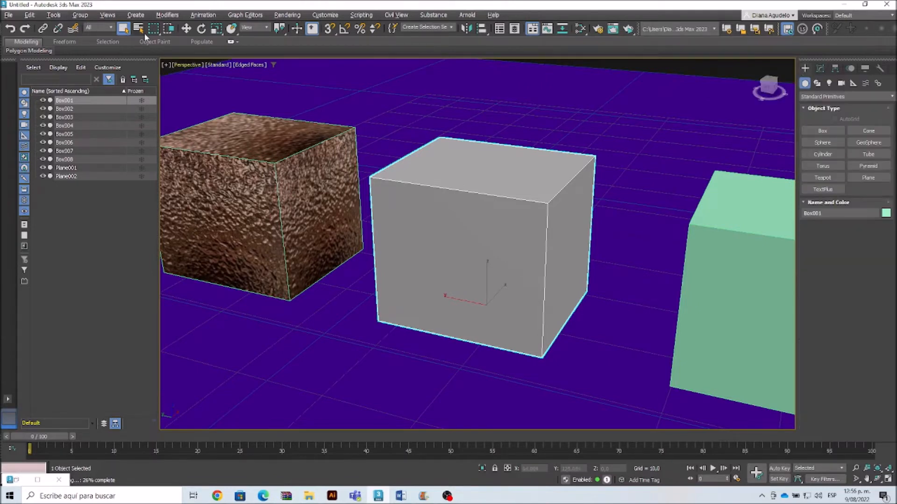
pyautogui.click(123, 29)
pyautogui.press('F10')
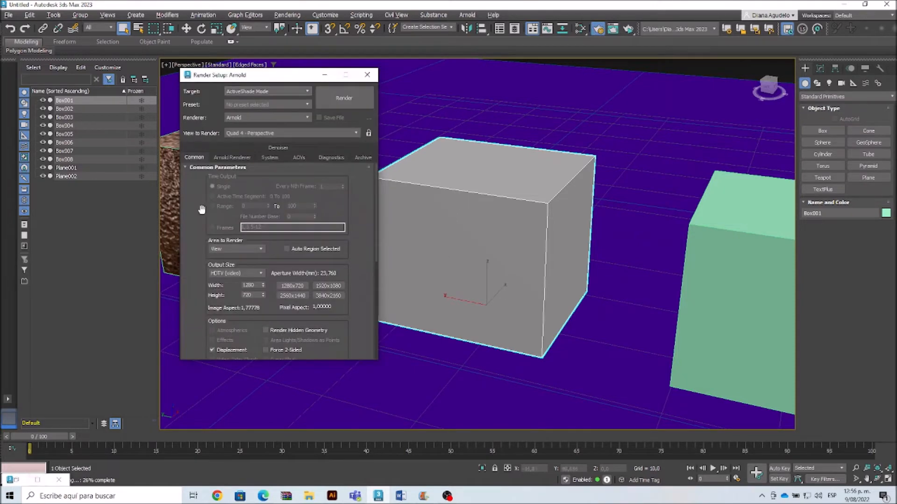
pyautogui.click(327, 100)
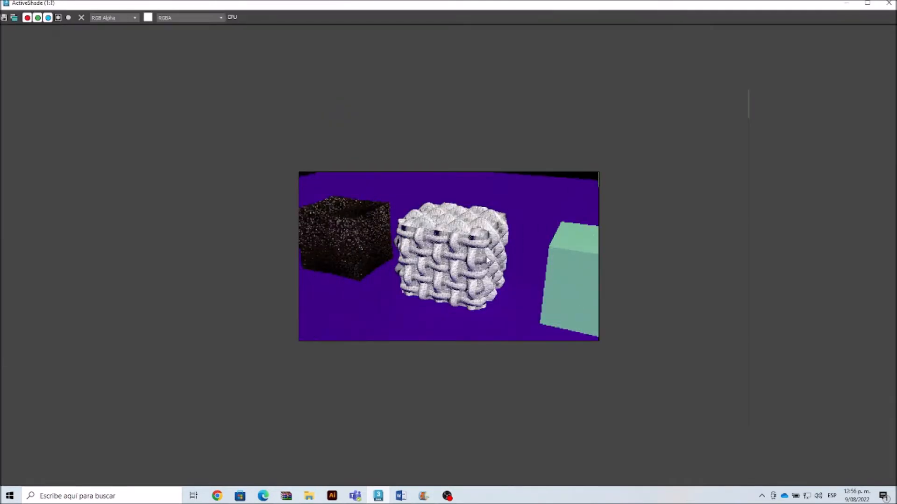
pyautogui.scroll(1, 486, 260)
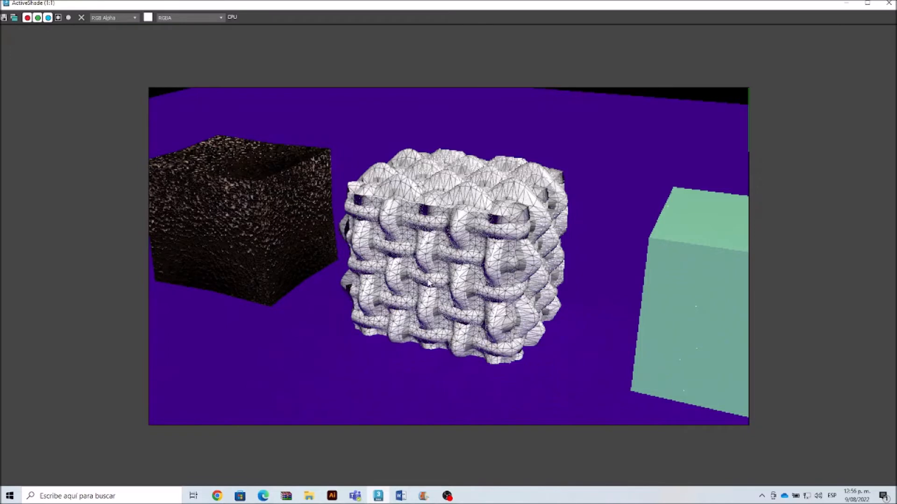
pyautogui.click(887, 4)
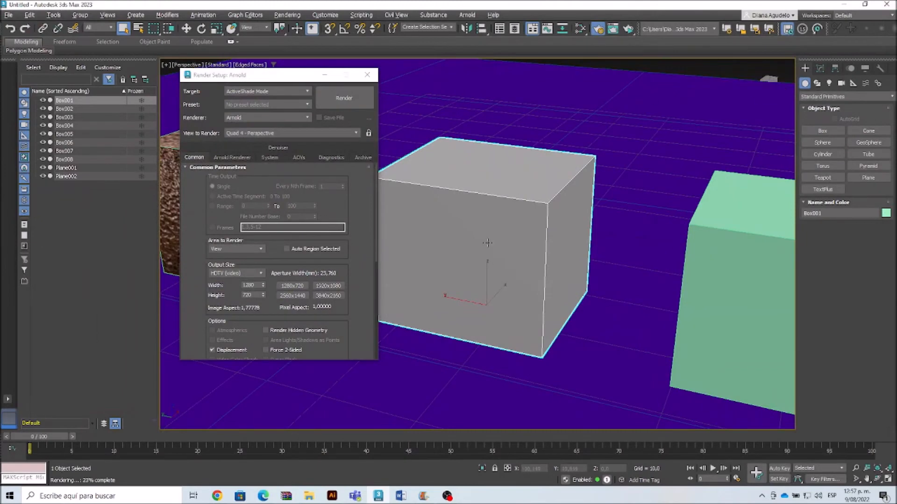
# Step: Open the Slate Material Editor full size and examine the Wireframe map feeding Material #27's base color
pyautogui.click(580, 29)
pyautogui.moveTo(269, 178); pyautogui.dragTo(365, 141)
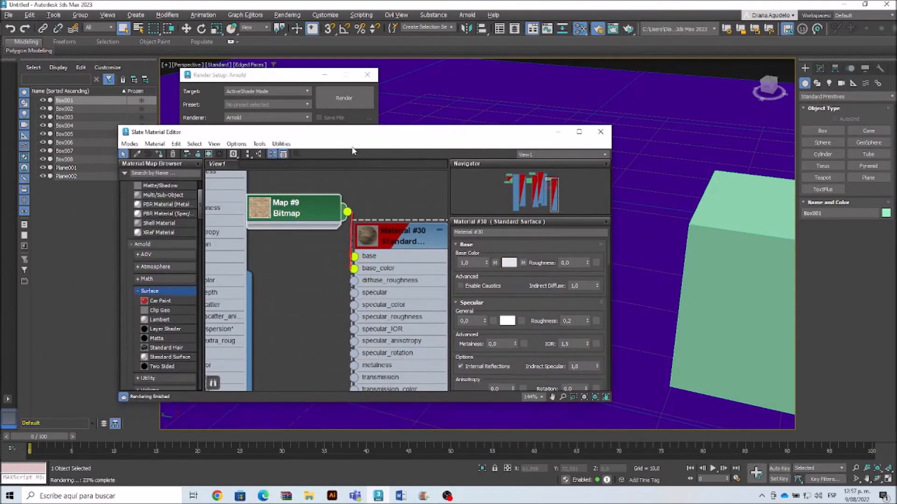
pyautogui.click(581, 130)
pyautogui.scroll(-6, 601, 248)
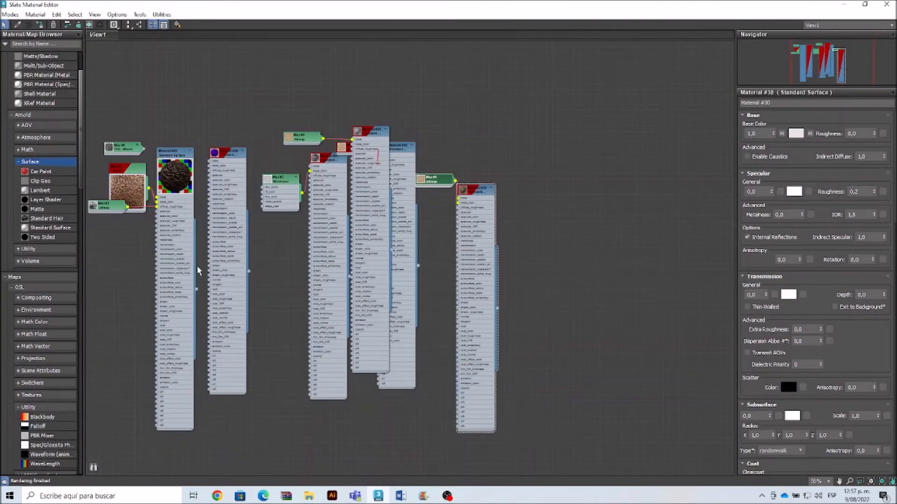
pyautogui.scroll(8, 354, 161)
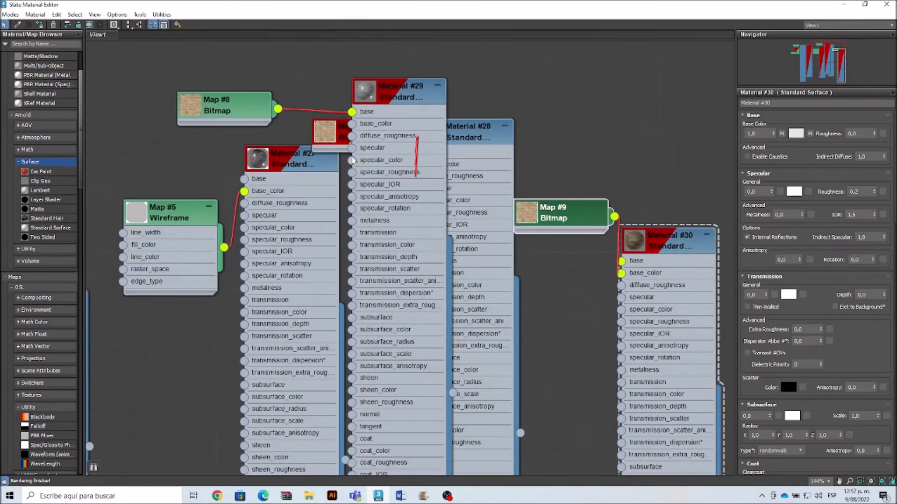
pyautogui.scroll(-3, 354, 161)
pyautogui.scroll(3, 154, 230)
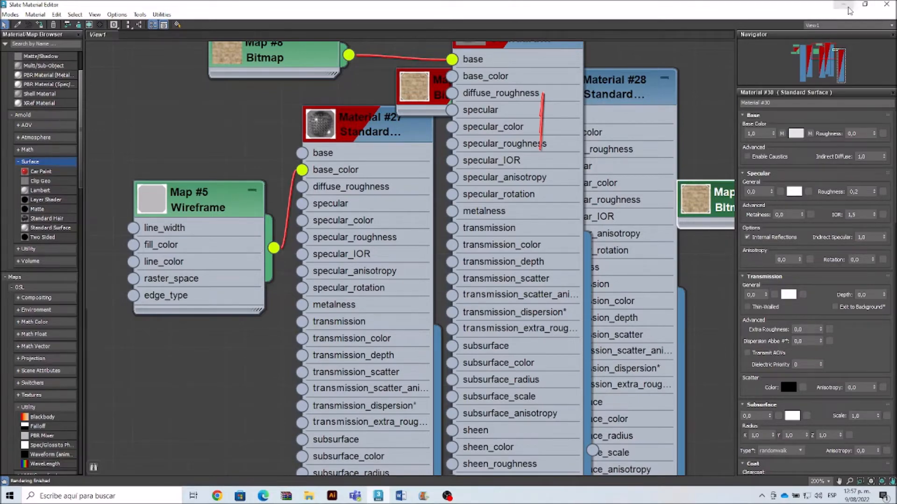
# Step: Examine the rest of the material node graph and locate the unconnected OSL: Weave map, Map #6
pyautogui.scroll(-5, 180, 286)
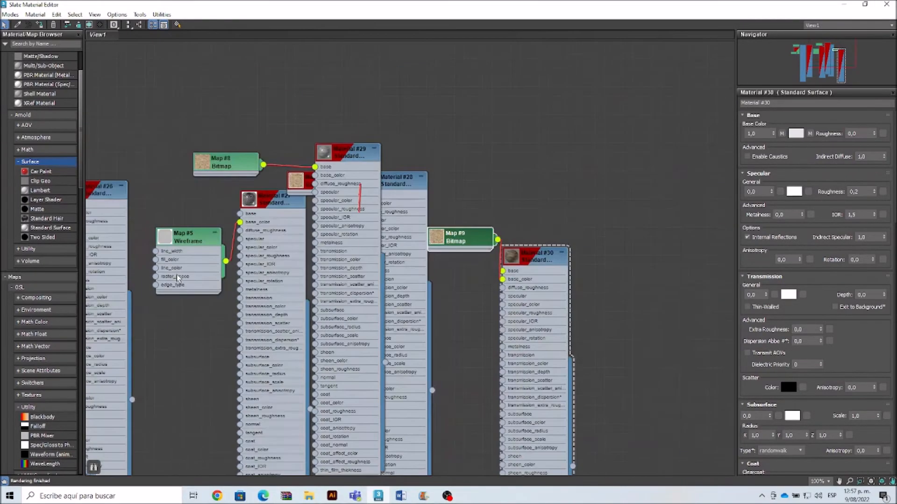
pyautogui.scroll(-3, 181, 286)
pyautogui.scroll(3, 213, 306)
pyautogui.moveTo(166, 330); pyautogui.dragTo(275, 288, button='middle')
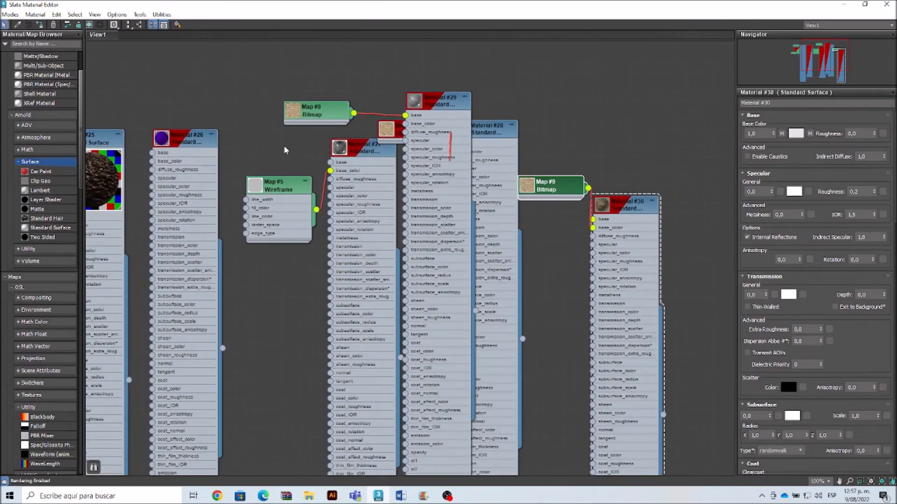
pyautogui.scroll(4, 295, 96)
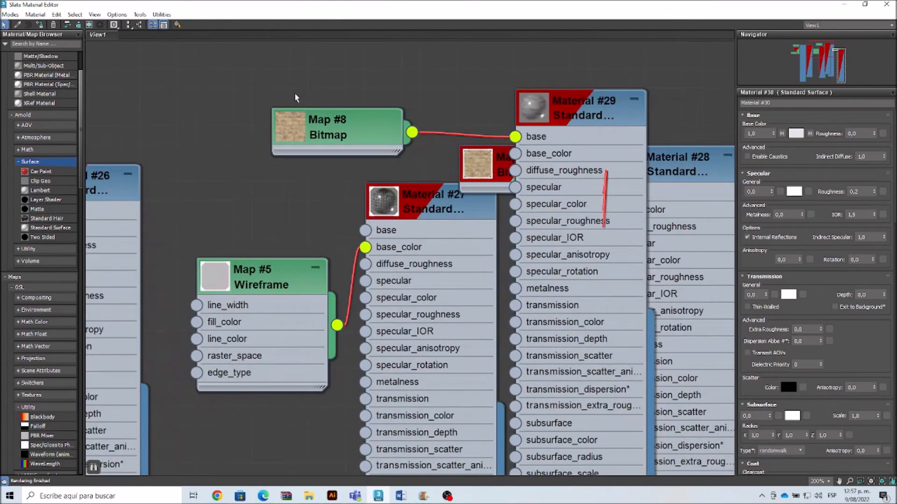
pyautogui.scroll(-1, 295, 97)
pyautogui.scroll(-10, 295, 98)
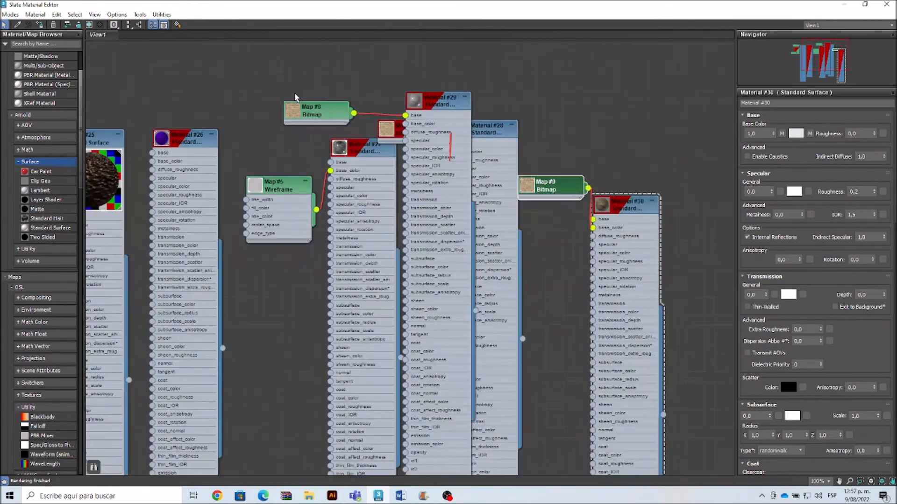
pyautogui.scroll(10, 177, 109)
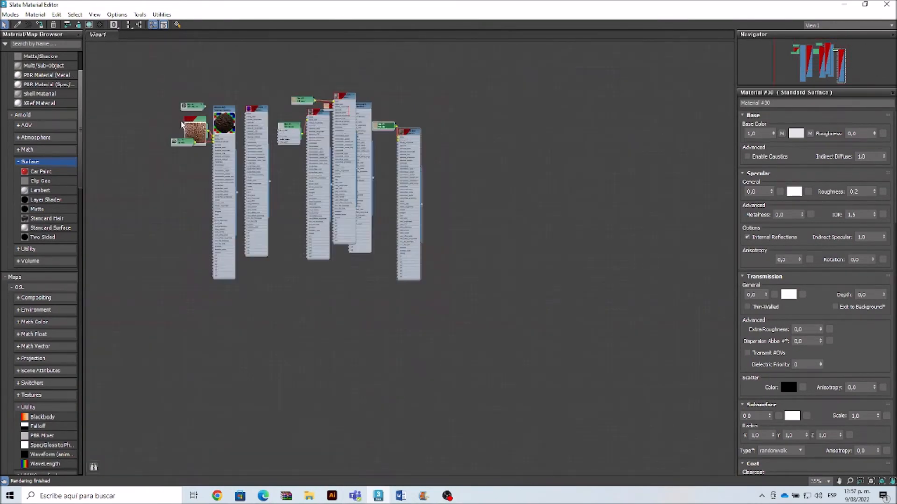
pyautogui.scroll(3, 177, 109)
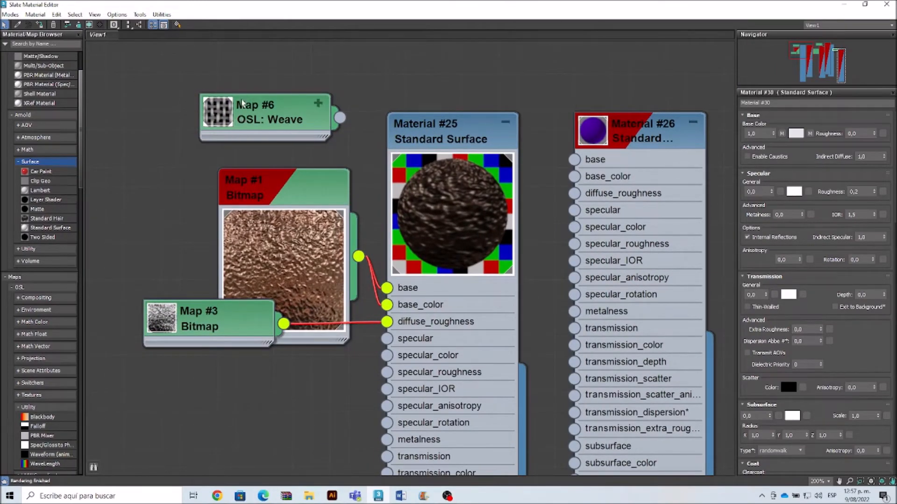
pyautogui.scroll(-5, 260, 134)
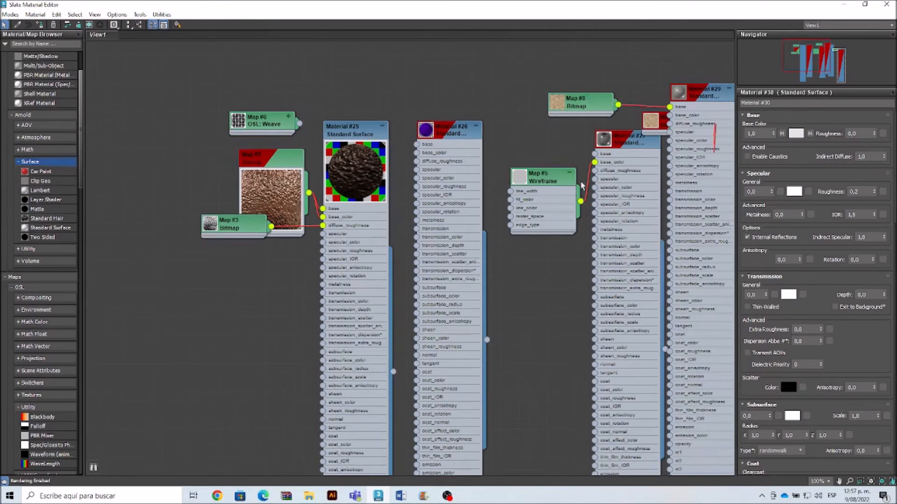
# Step: Add a new OSL Weave texture map to the node view below the Wireframe map
pyautogui.scroll(1, 620, 162)
pyautogui.scroll(3, 622, 233)
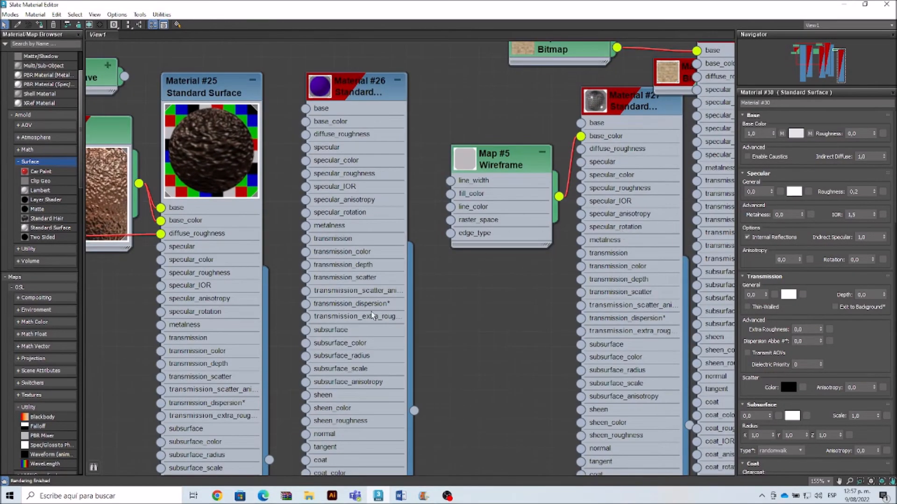
pyautogui.rightClick(508, 293)
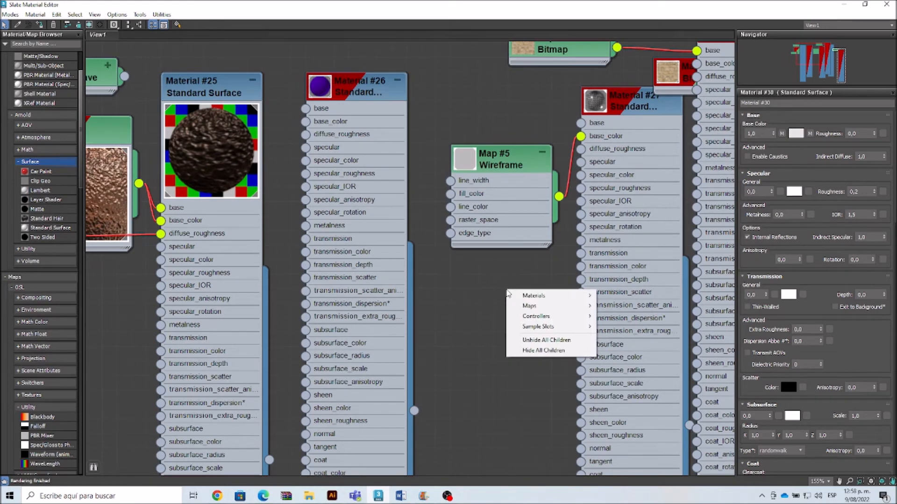
pyautogui.moveTo(531, 309)
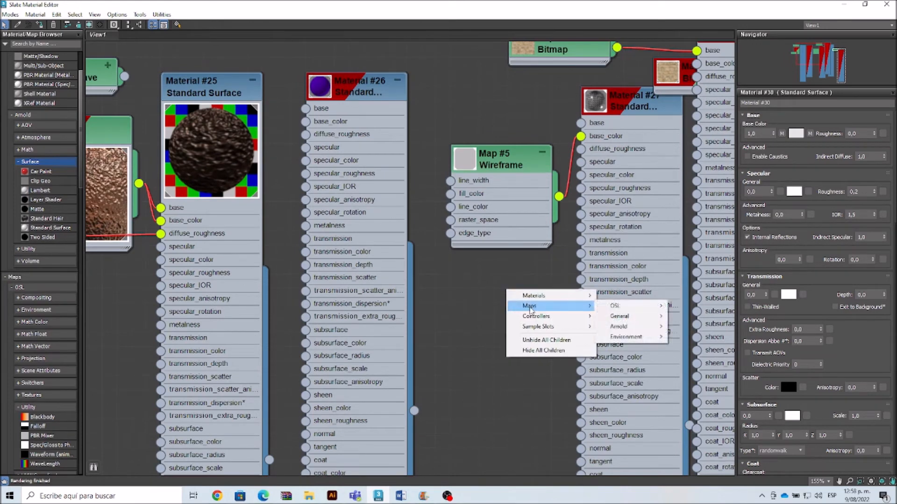
pyautogui.moveTo(613, 307)
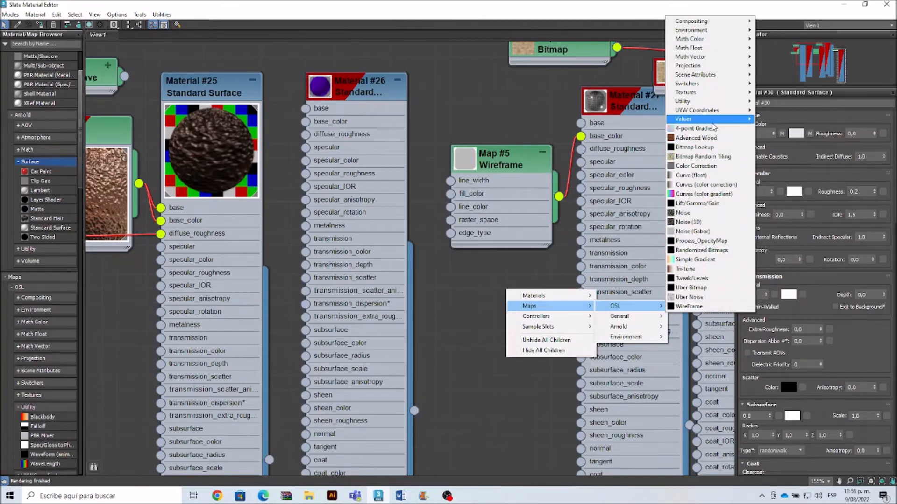
pyautogui.moveTo(713, 102)
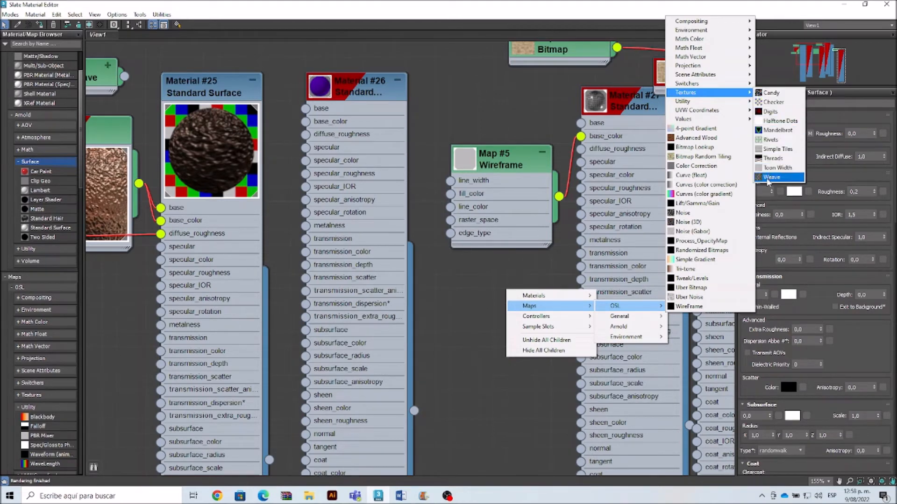
pyautogui.click(770, 177)
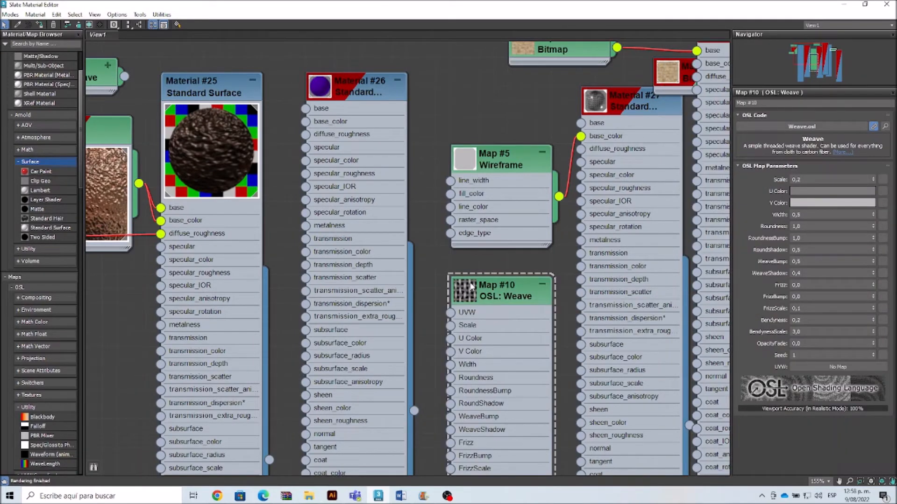
pyautogui.scroll(-2, 460, 280)
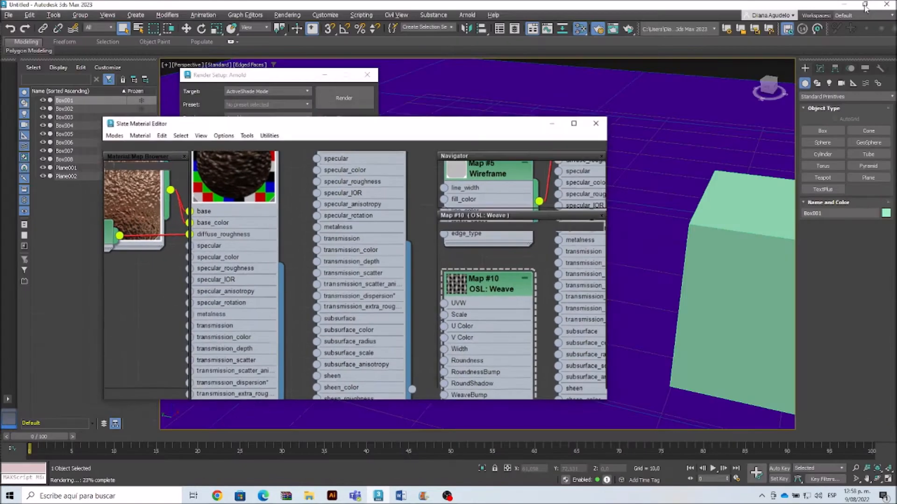
# Step: Restore the Slate Material Editor to a smaller window beside Box001 and review the displacement map in the box's Arnold Properties
pyautogui.click(864, 4)
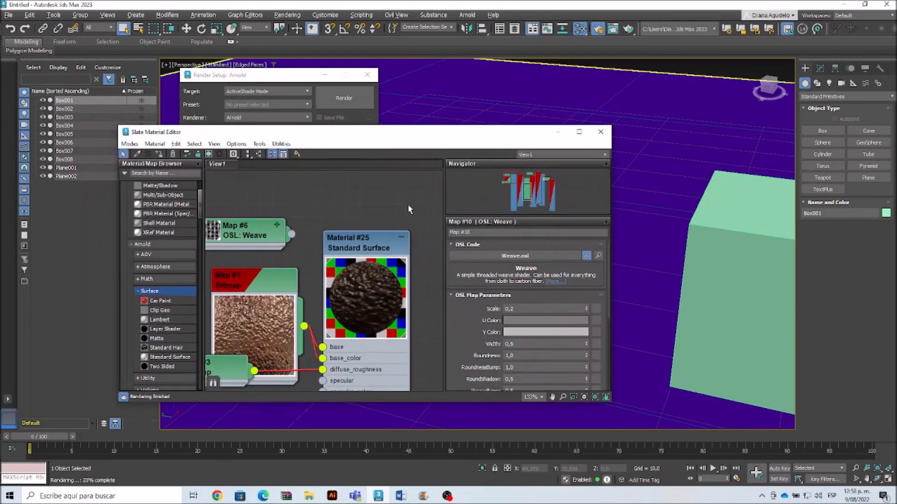
pyautogui.moveTo(380, 137); pyautogui.dragTo(375, 104)
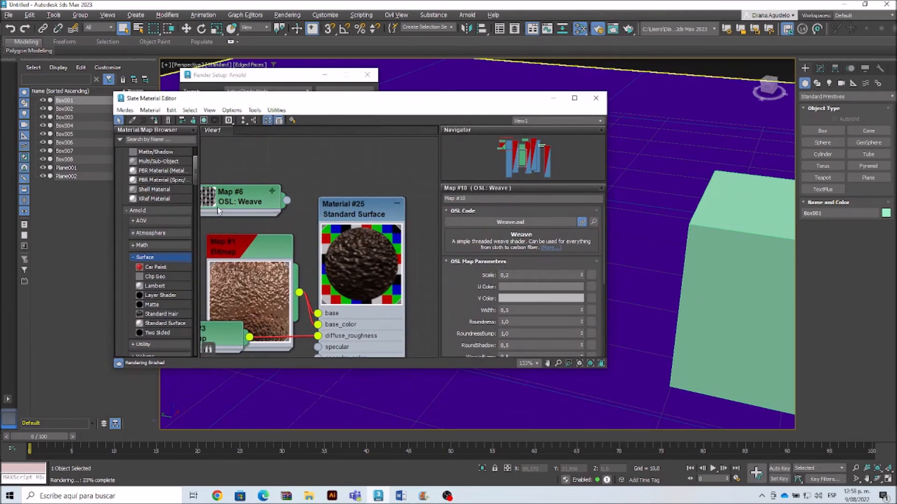
pyautogui.moveTo(485, 103); pyautogui.dragTo(359, 140)
pyautogui.scroll(-2, 226, 273)
pyautogui.scroll(-5, 603, 225)
pyautogui.moveTo(602, 226); pyautogui.dragTo(600, 249, button='middle')
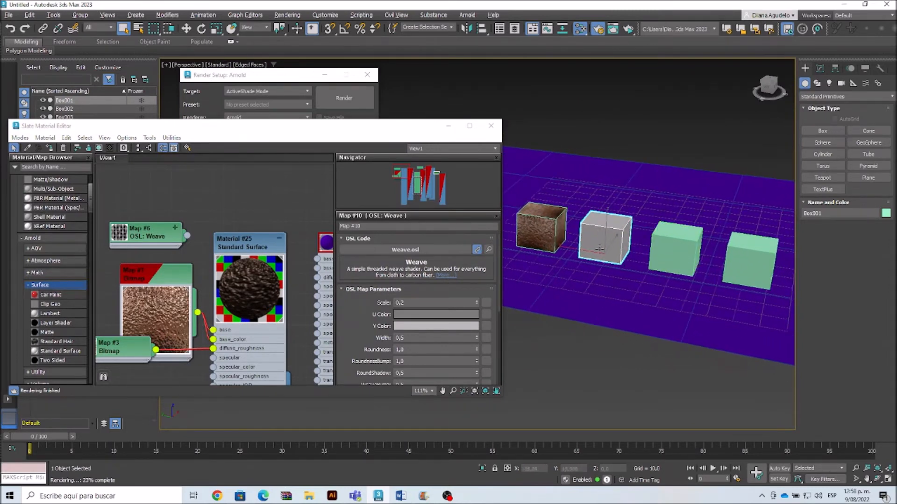
pyautogui.scroll(6, 599, 249)
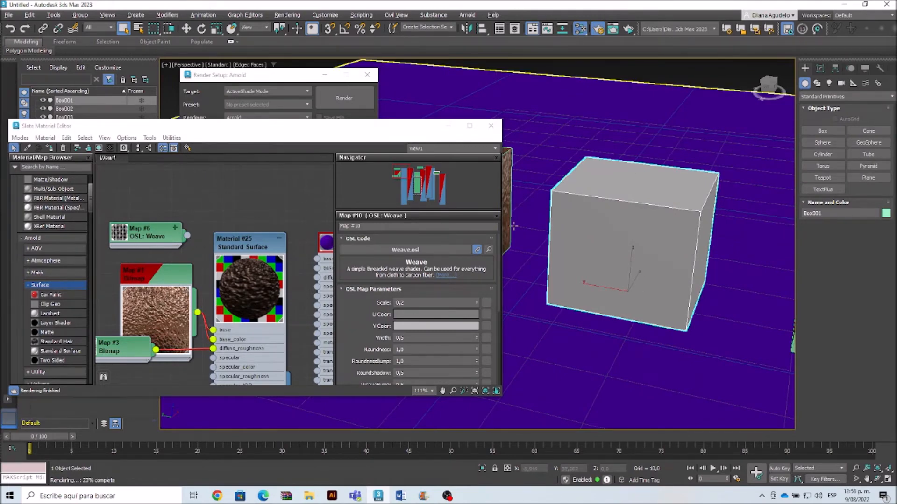
pyautogui.click(820, 69)
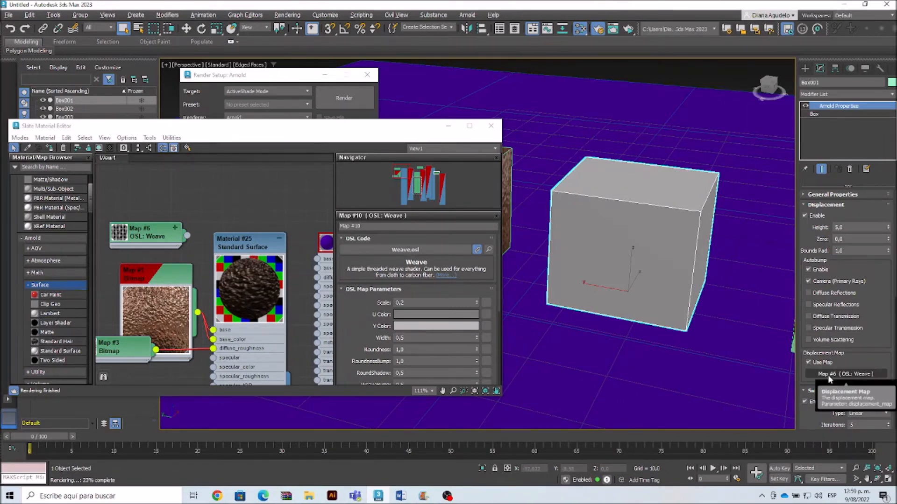
pyautogui.moveTo(606, 304); pyautogui.dragTo(587, 304, button='middle')
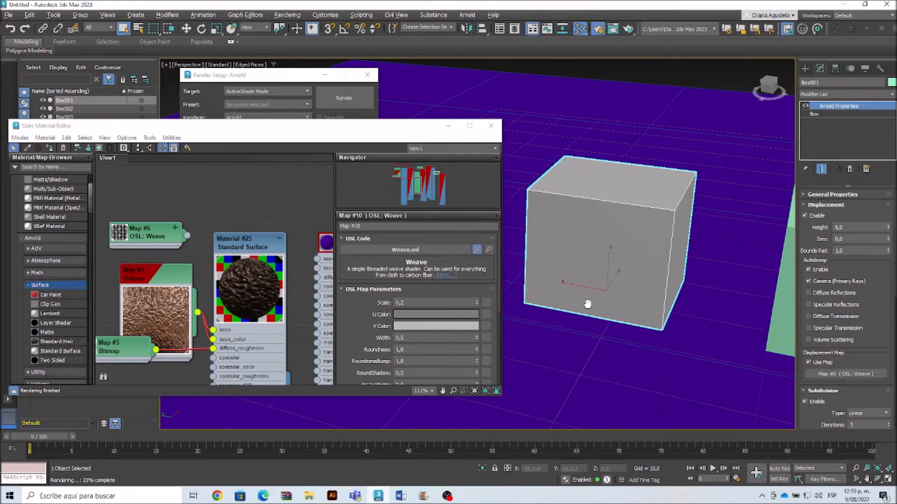
# Step: Close the Slate Material Editor, and render a closer view of Box001 in ActiveShade with its window placed beside the Arnold Properties
pyautogui.click(491, 125)
pyautogui.moveTo(532, 237); pyautogui.dragTo(461, 236, button='middle')
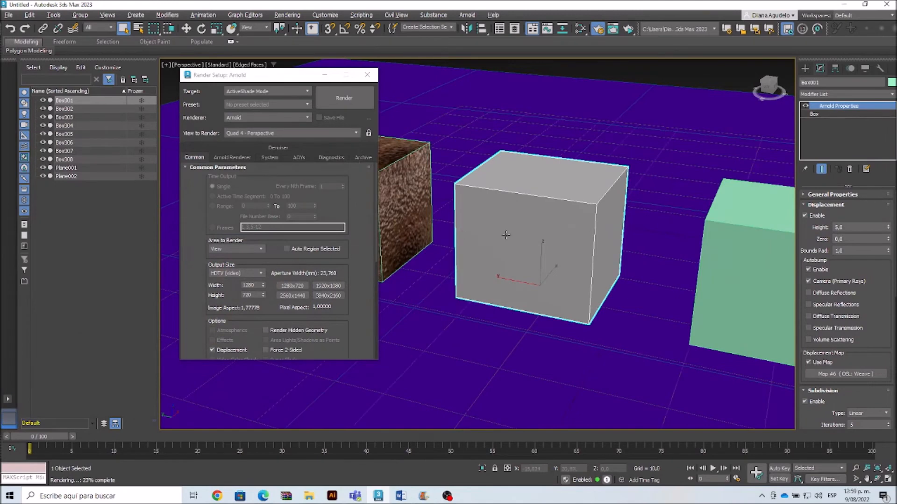
pyautogui.scroll(3, 568, 214)
pyautogui.press('F10')
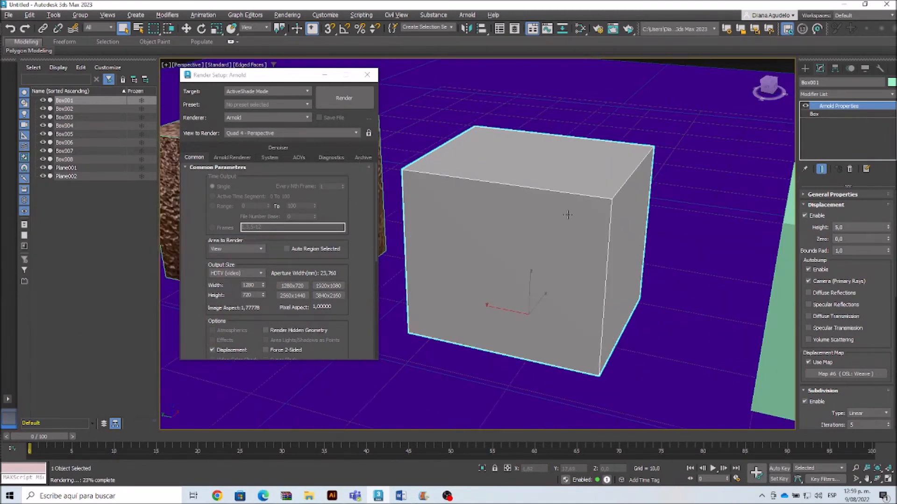
pyautogui.press('F10')
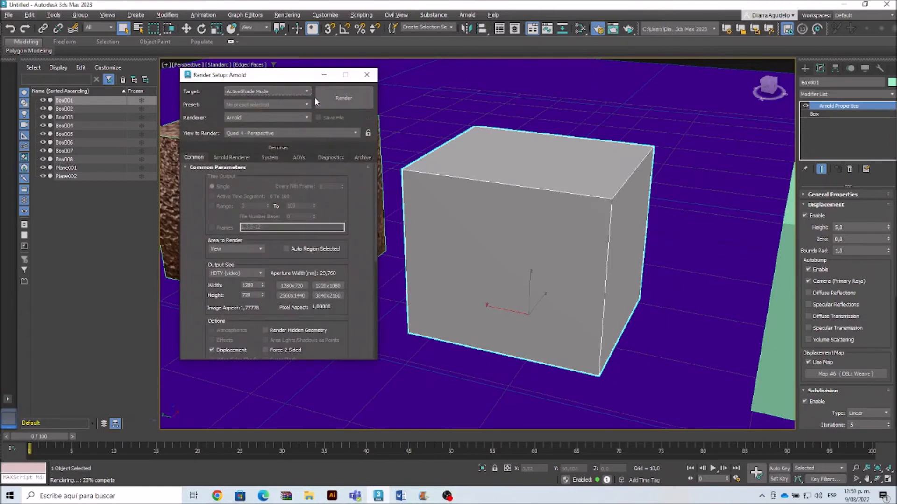
pyautogui.click(328, 102)
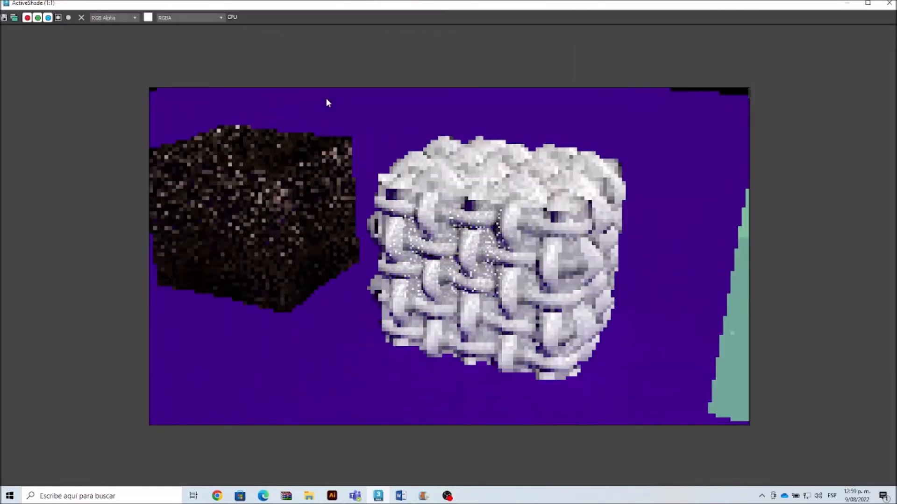
pyautogui.click(868, 5)
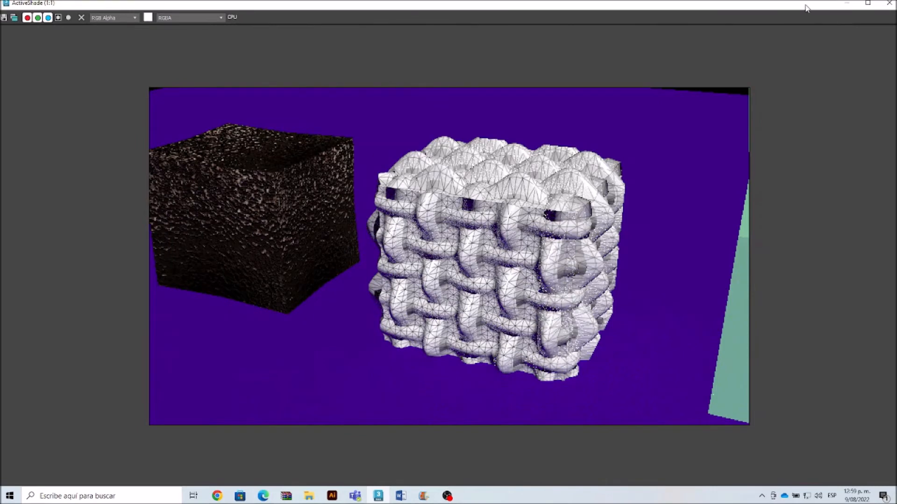
pyautogui.moveTo(803, 6); pyautogui.dragTo(705, 64)
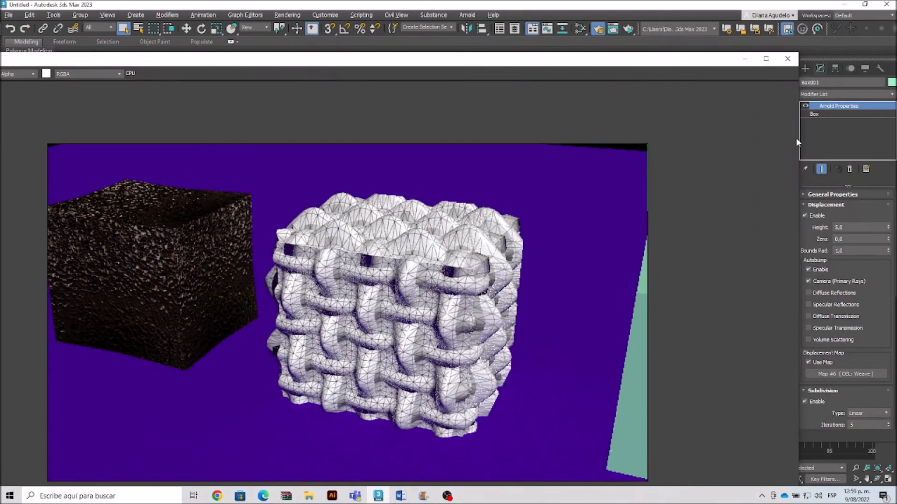
# Step: Shrink the ActiveShade window and place it beside Box001 with the woven box filling the render view
pyautogui.moveTo(798, 139); pyautogui.dragTo(221, 50)
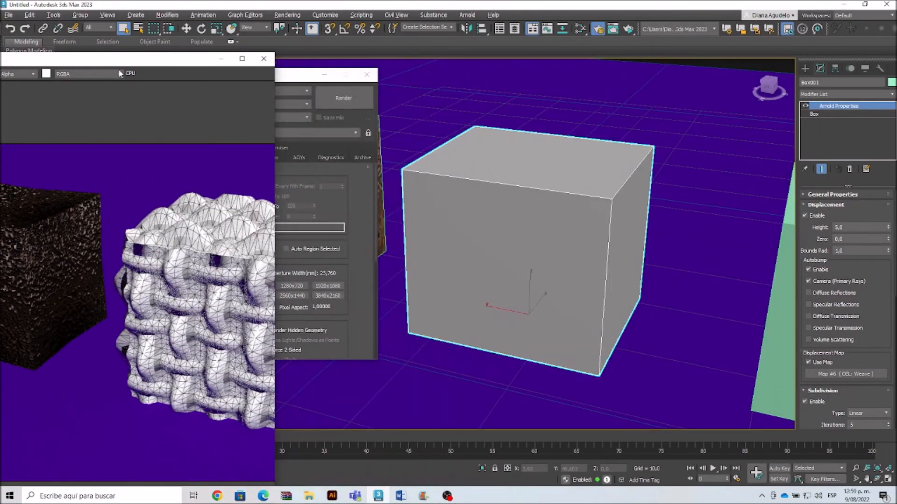
pyautogui.moveTo(152, 55); pyautogui.dragTo(256, 96)
pyautogui.scroll(-1, 196, 282)
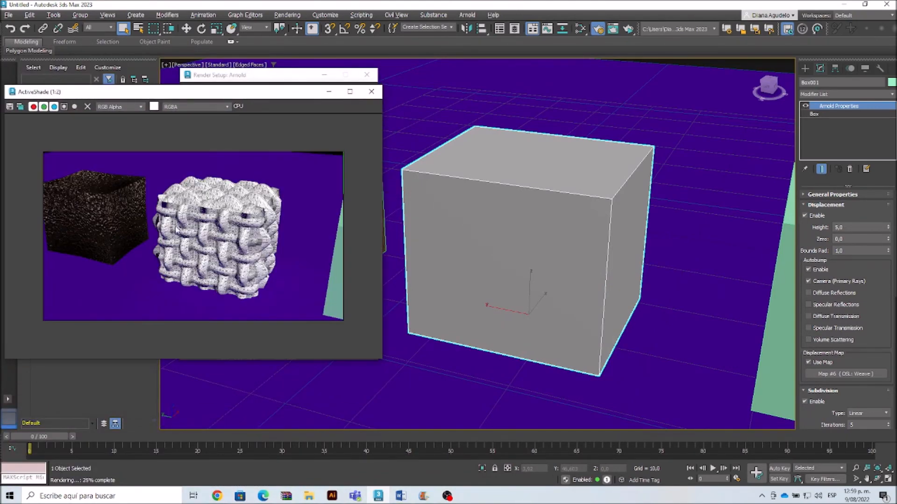
pyautogui.scroll(1, 197, 228)
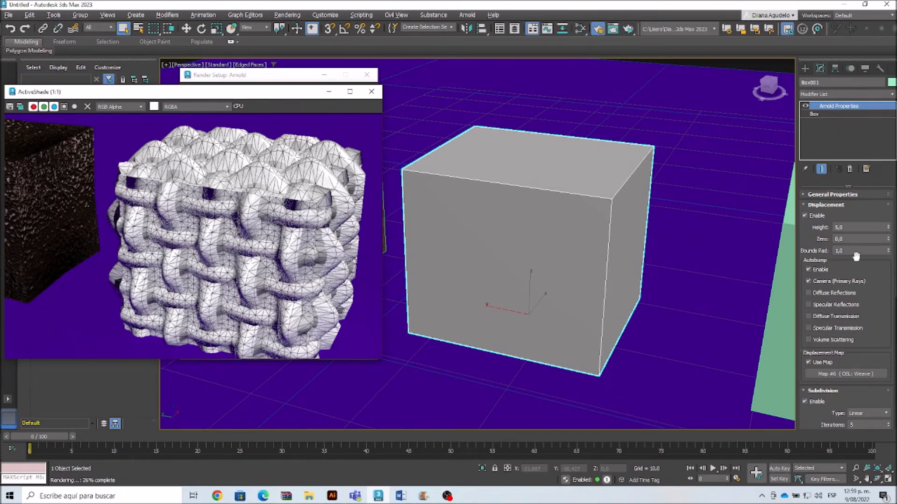
# Step: Set Box001's displacement Bounds Pad to 3 and check the woven relief in the render
pyautogui.click(839, 250)
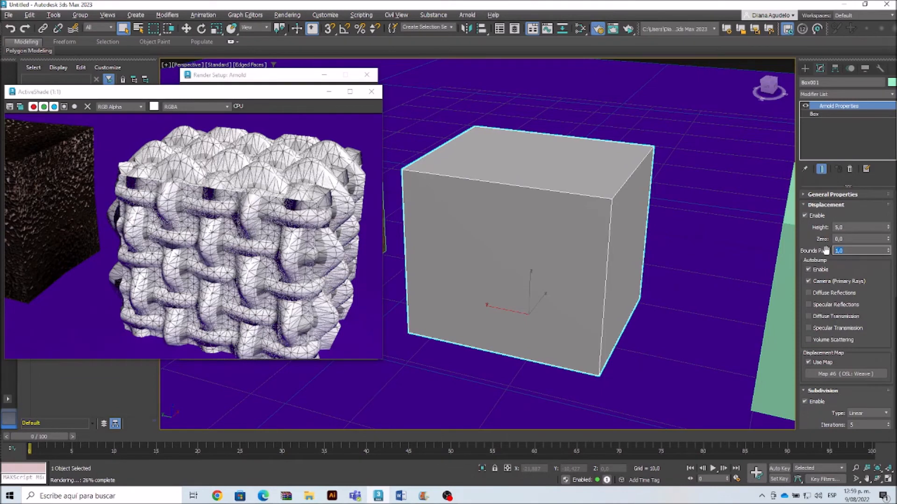
pyautogui.press('Return')
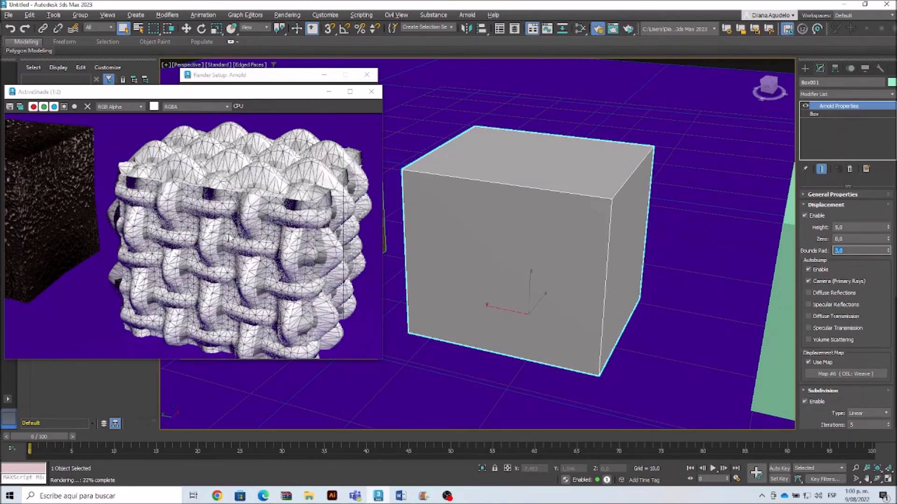
pyautogui.scroll(-3, 228, 238)
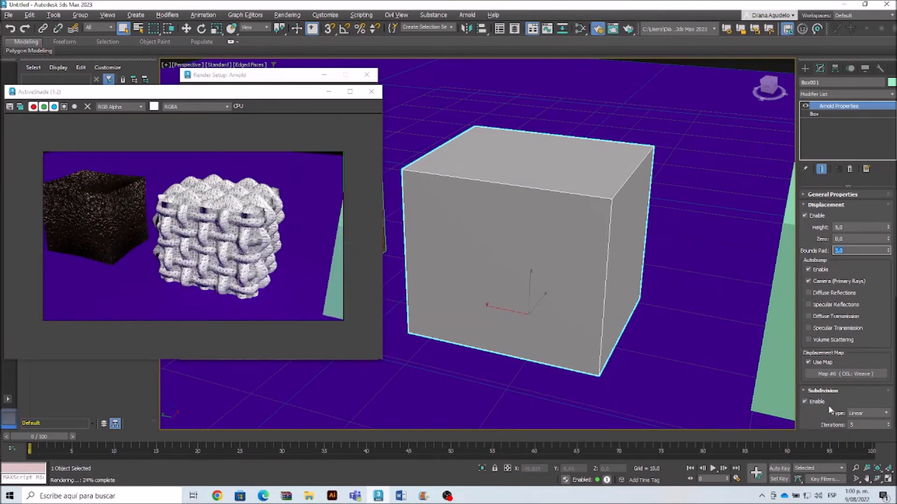
# Step: Set the subdivision Iterations of Box001 to 3
pyautogui.moveTo(816, 414); pyautogui.dragTo(818, 364)
pyautogui.click(863, 377)
pyautogui.write('3')
pyautogui.press('Return')
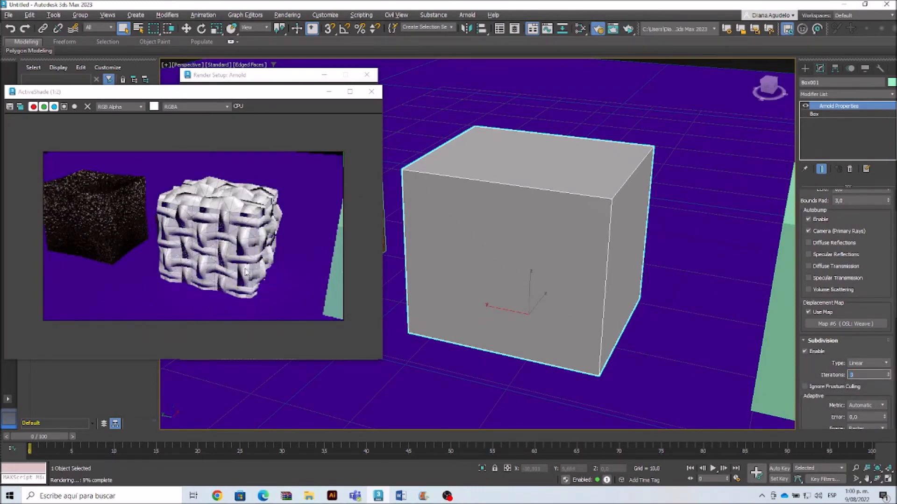
# Step: Try 1 subdivision iteration on Box001, inspect the render up close, and return Iterations to 3
pyautogui.write('1')
pyautogui.press('Return')
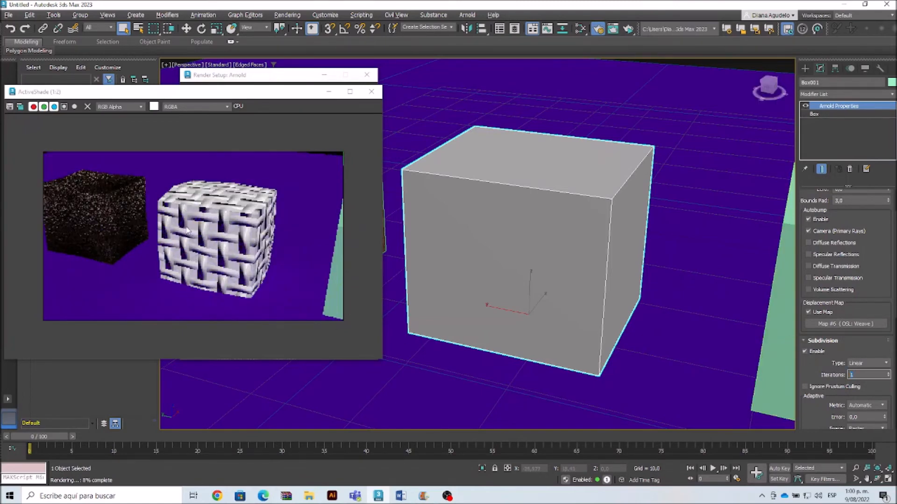
pyautogui.scroll(1, 189, 227)
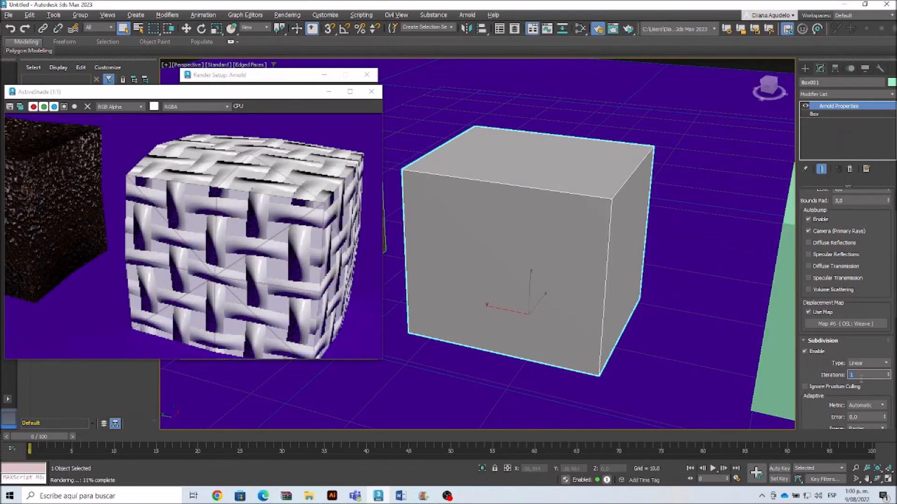
pyautogui.write('3')
pyautogui.press('Return')
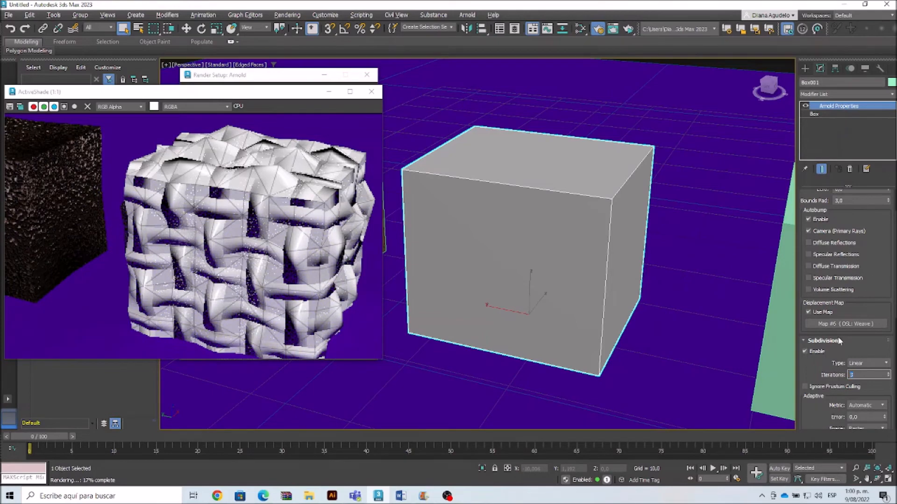
# Step: Turn Box001's displacement off and on again to compare the render with and without relief
pyautogui.moveTo(870, 242); pyautogui.dragTo(863, 293)
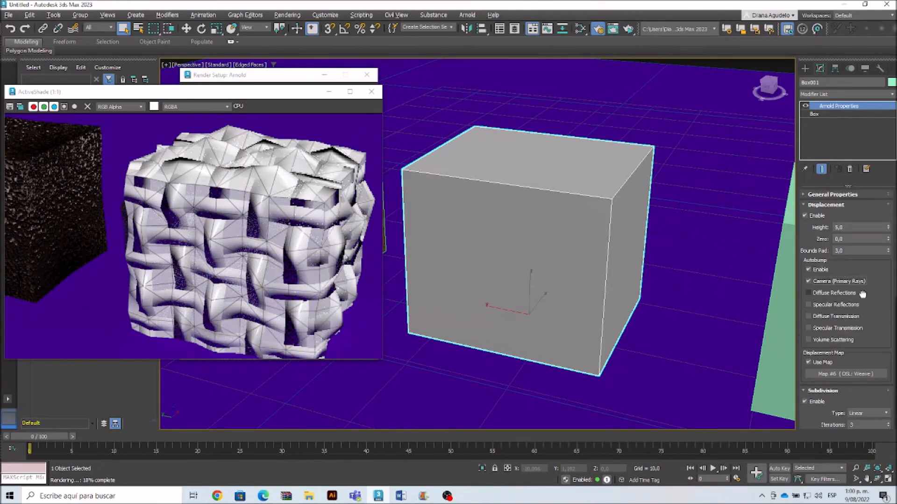
pyautogui.click(805, 216)
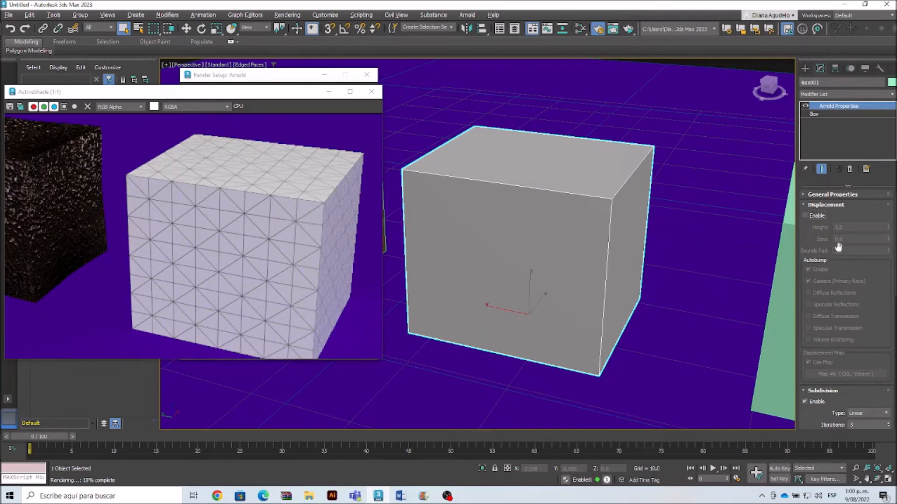
pyautogui.click(804, 216)
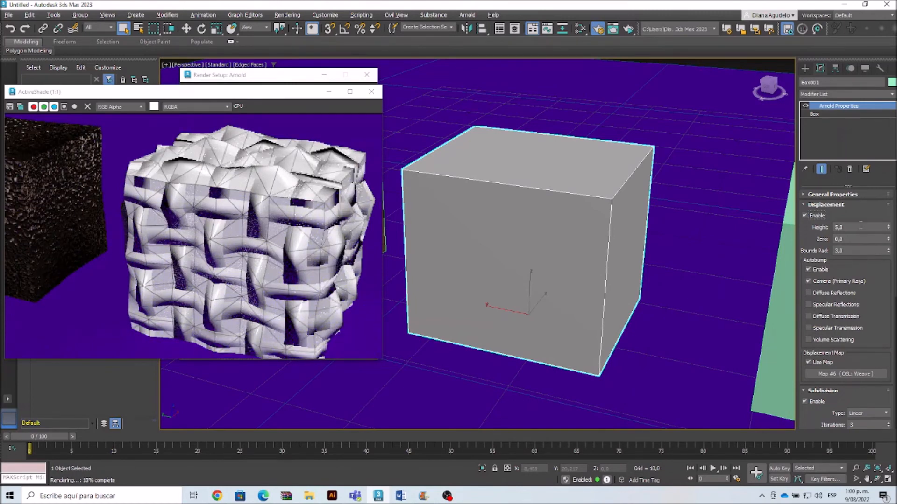
# Step: Try displacement Heights of 10 and 2 on Box001, and finally set the Height to 1
pyautogui.moveTo(859, 226); pyautogui.dragTo(837, 225)
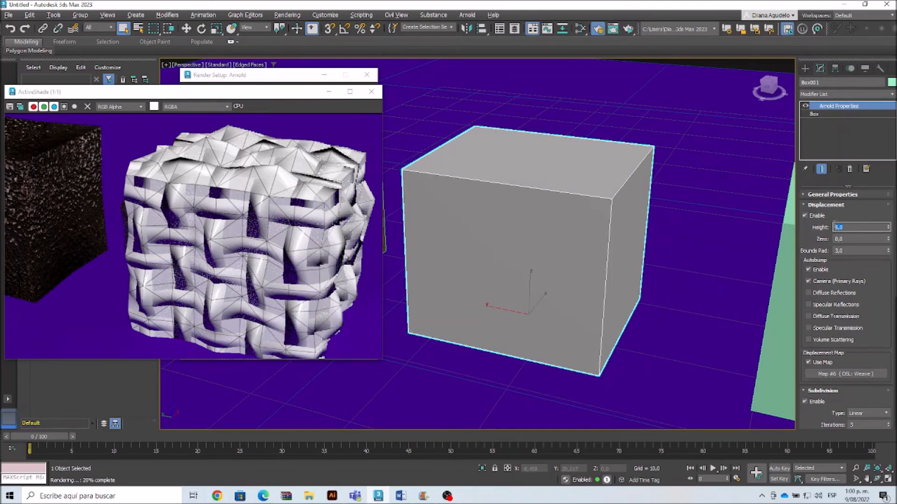
pyautogui.write('10')
pyautogui.press('Return')
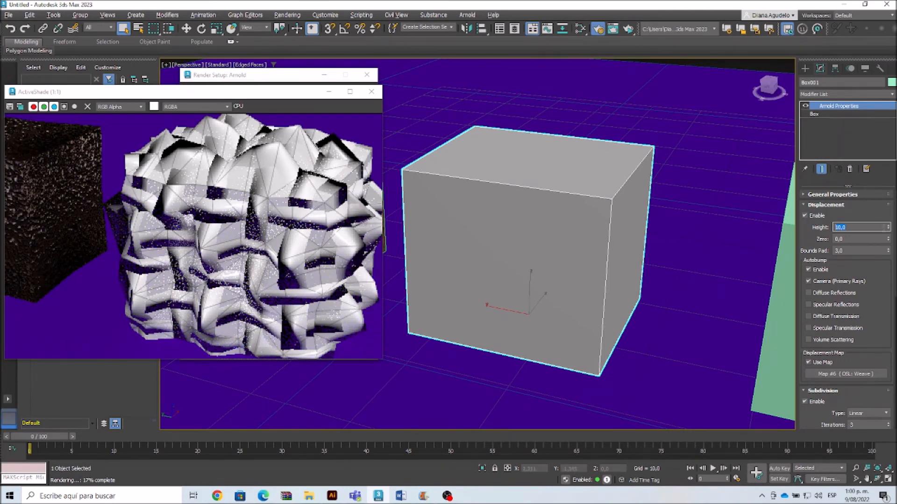
pyautogui.write('2')
pyautogui.press('Return')
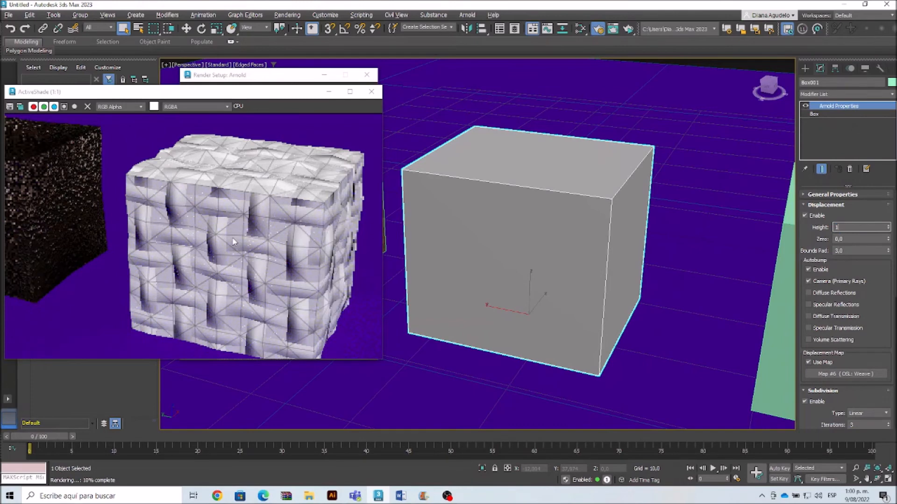
pyautogui.write('1')
pyautogui.press('Return')
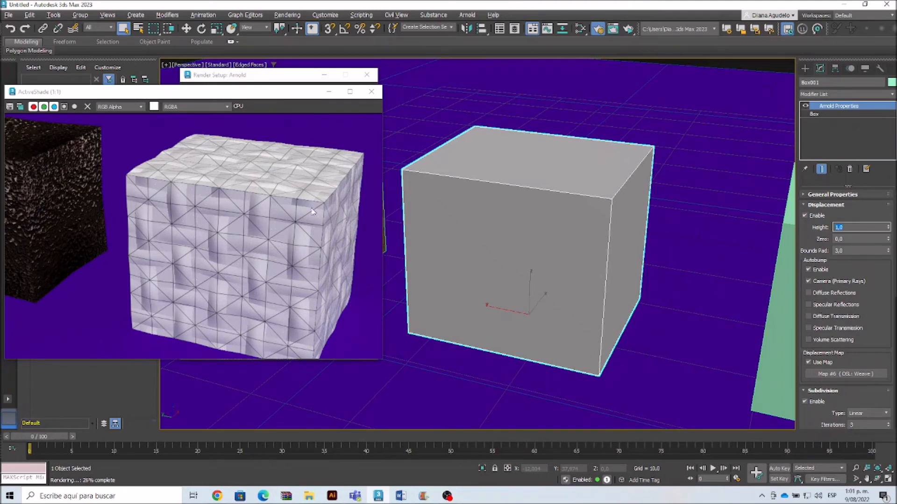
# Step: Inspect the render in a maximized ActiveShade window, and close both ActiveShade and Render Setup
pyautogui.click(350, 92)
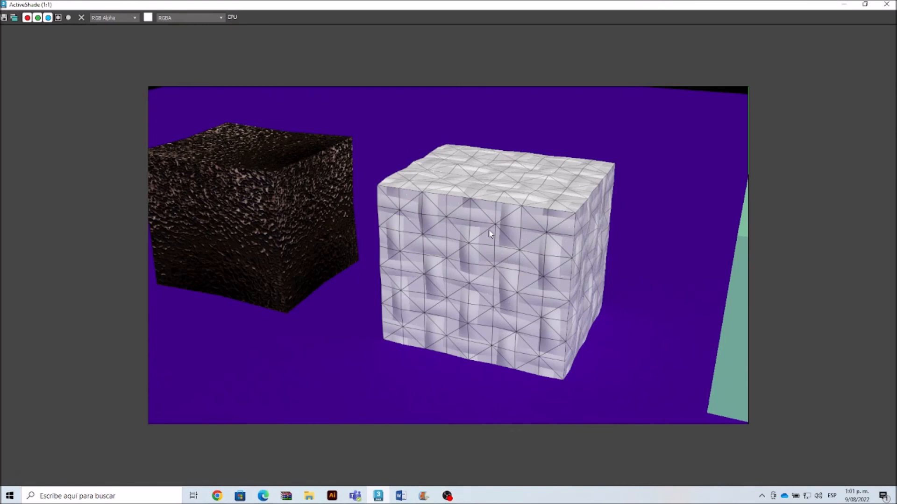
pyautogui.scroll(-1, 186, 294)
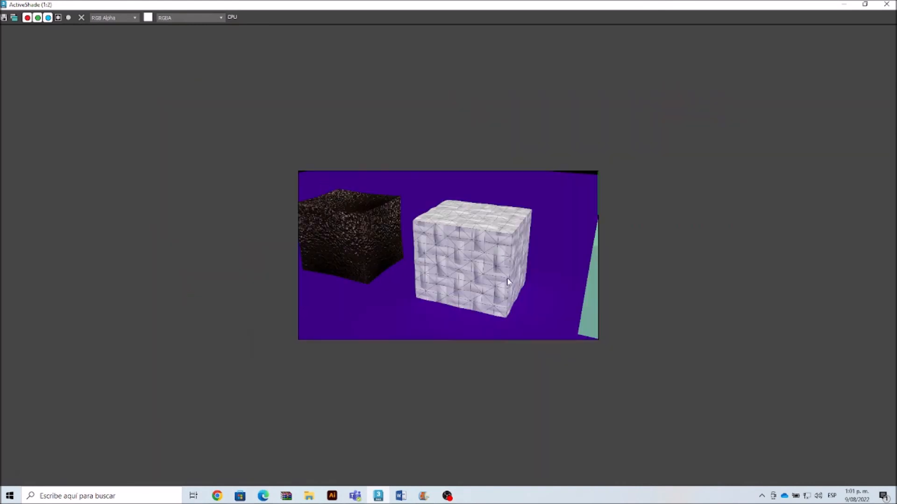
pyautogui.scroll(2, 516, 286)
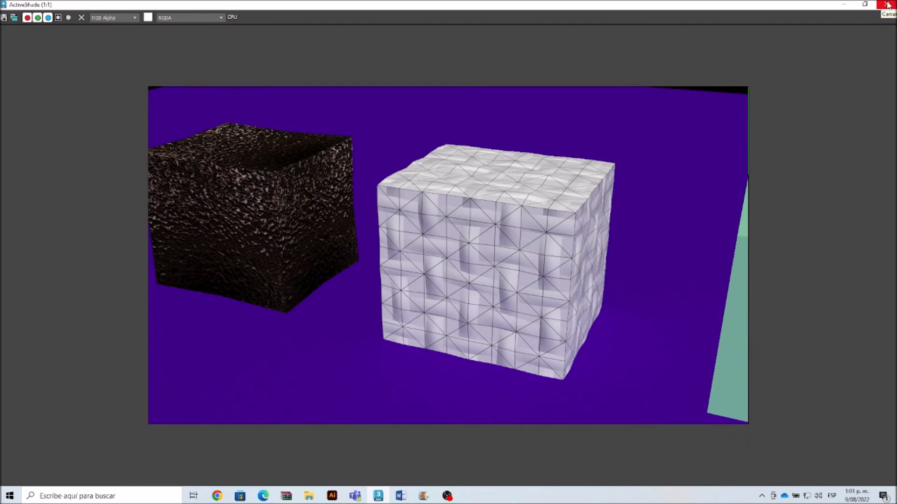
pyautogui.click(886, 5)
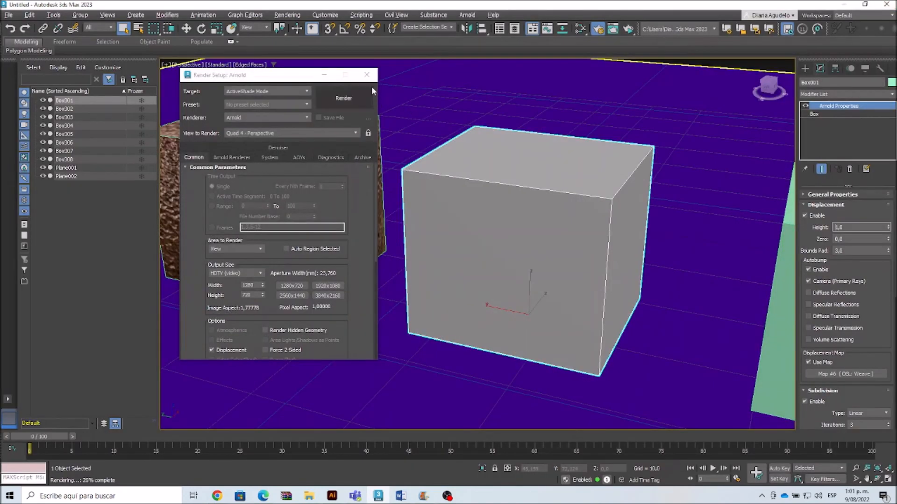
pyautogui.click(370, 77)
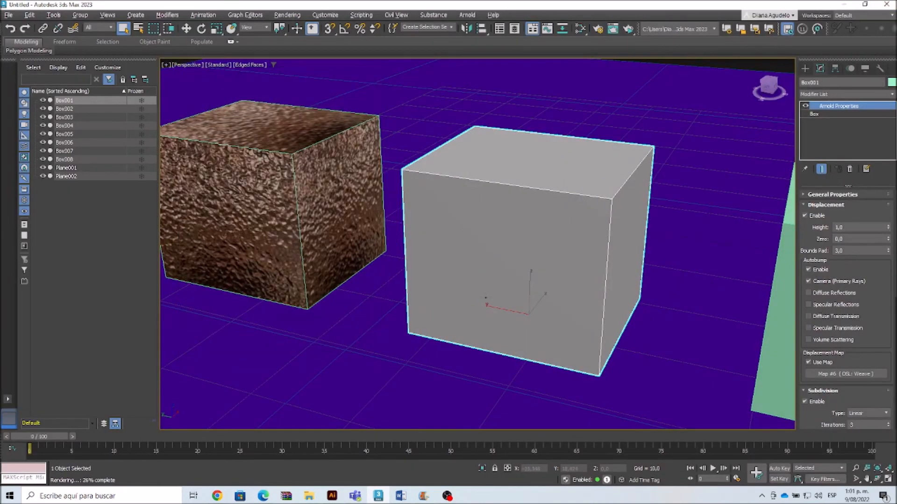
# Step: Select the copper-textured Box004, review its bitmap maps and Standard Surface material in the Slate Material Editor, and minimize the editor
pyautogui.moveTo(485, 298); pyautogui.dragTo(564, 316, button='middle')
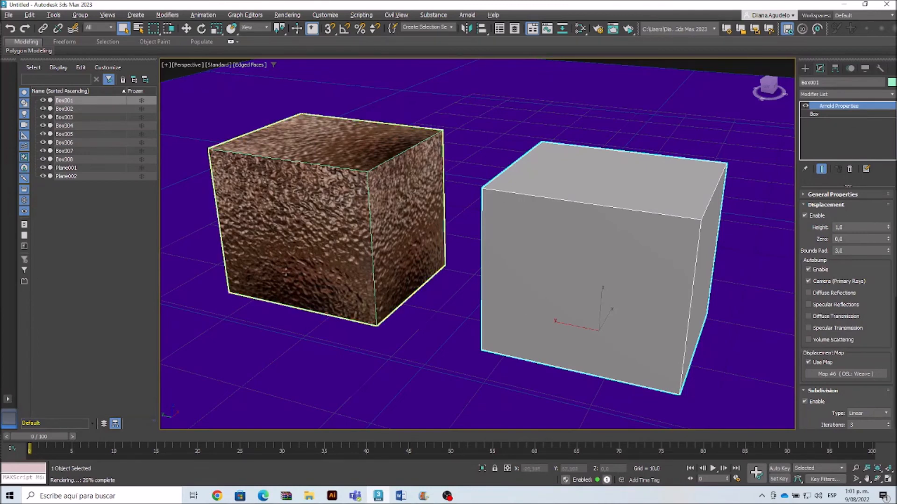
pyautogui.click(357, 183)
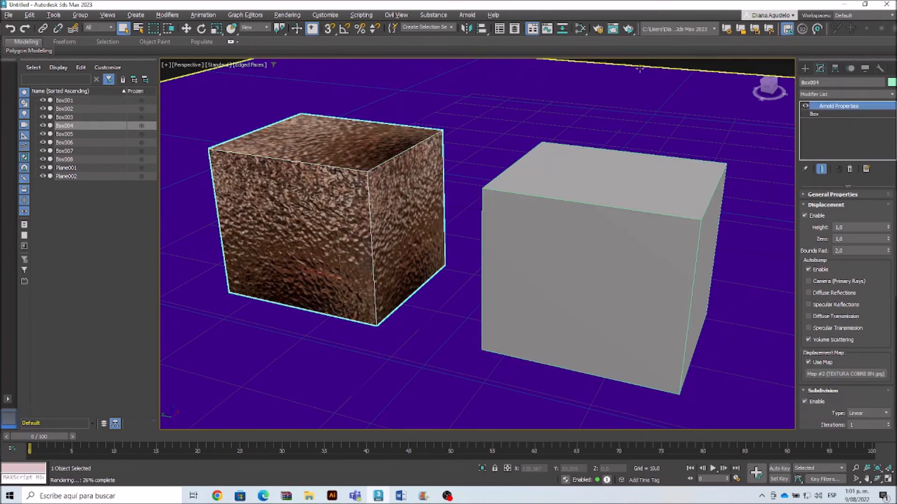
pyautogui.click(584, 30)
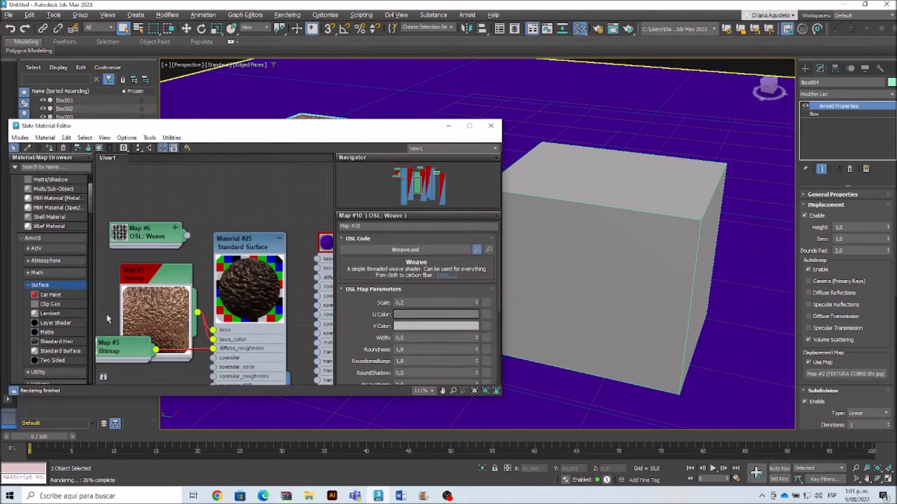
pyautogui.scroll(1, 196, 312)
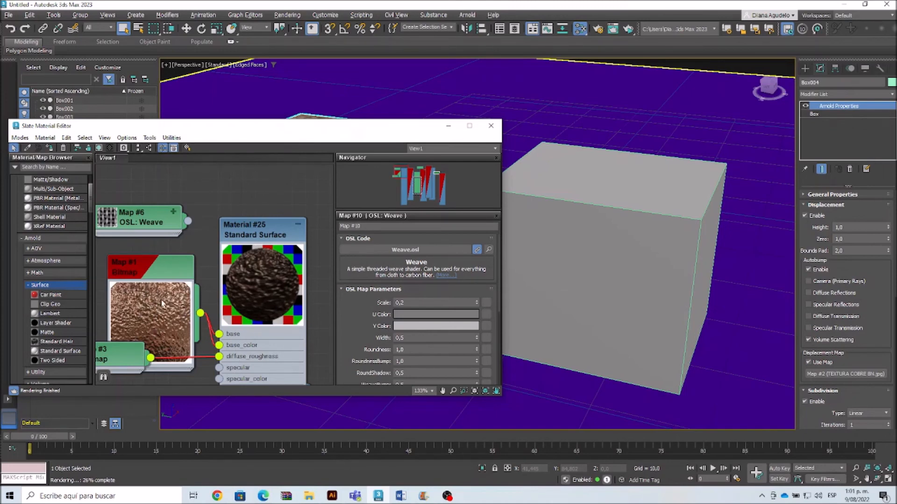
pyautogui.scroll(-6, 161, 303)
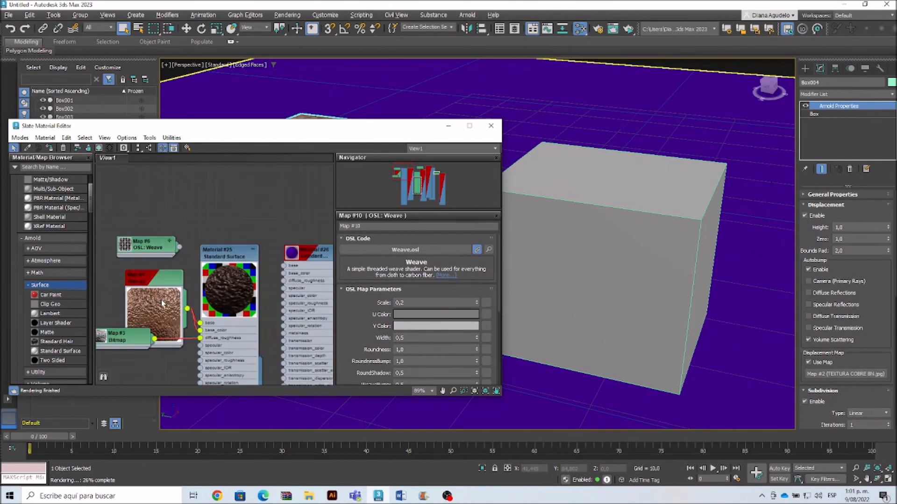
pyautogui.click(448, 126)
# Step: Examine the four boxes on Plane001, including Box002 up close, and compare them with the second row of boxes
pyautogui.moveTo(360, 254)
pyautogui.mouseDown(button='middle')
pyautogui.moveTo(398, 267)
pyautogui.moveTo(376, 254)
pyautogui.mouseUp(button='middle')
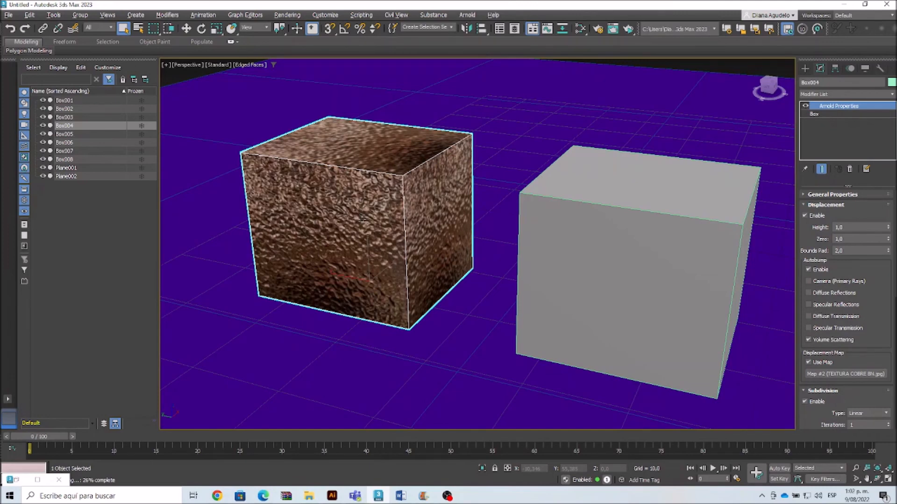
pyautogui.scroll(-5, 238, 262)
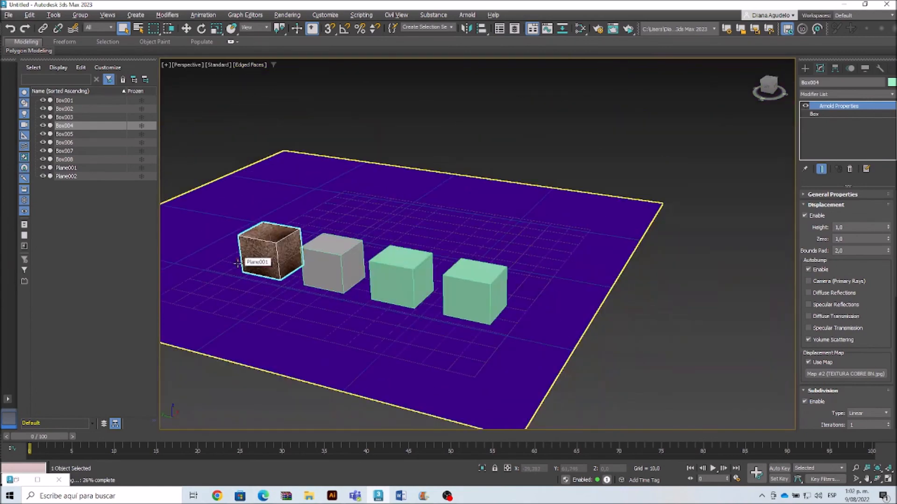
pyautogui.scroll(-4, 238, 263)
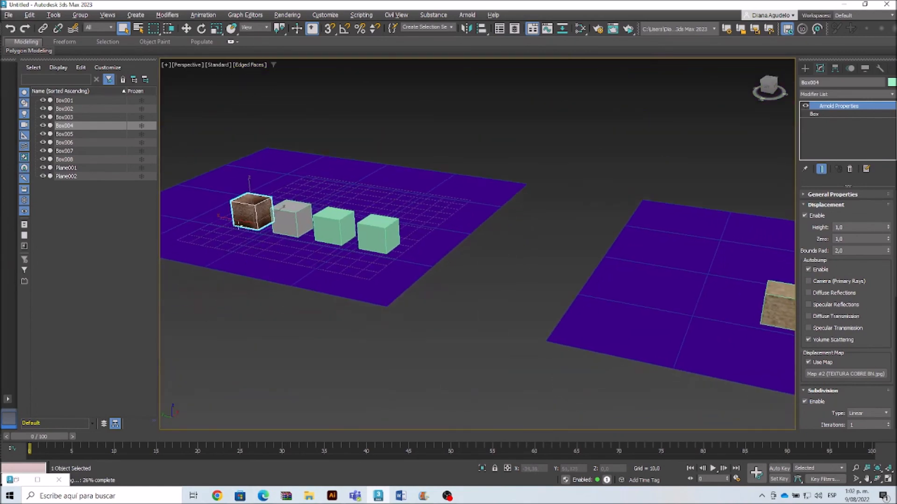
pyautogui.scroll(5, 313, 196)
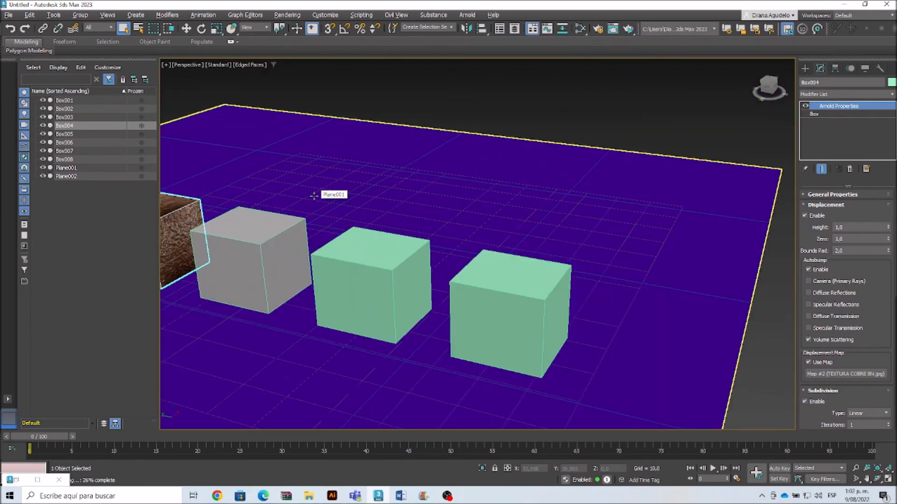
pyautogui.moveTo(314, 195); pyautogui.dragTo(335, 184, button='middle')
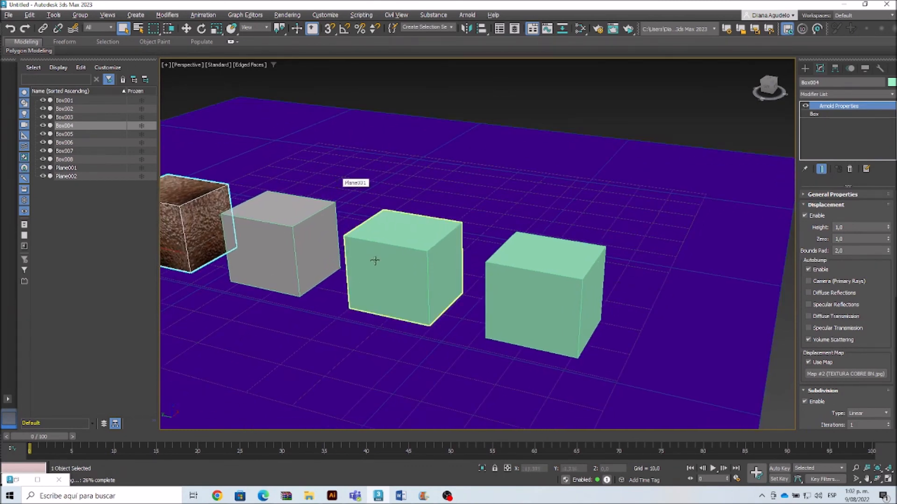
pyautogui.scroll(3, 402, 276)
pyautogui.scroll(2, 403, 276)
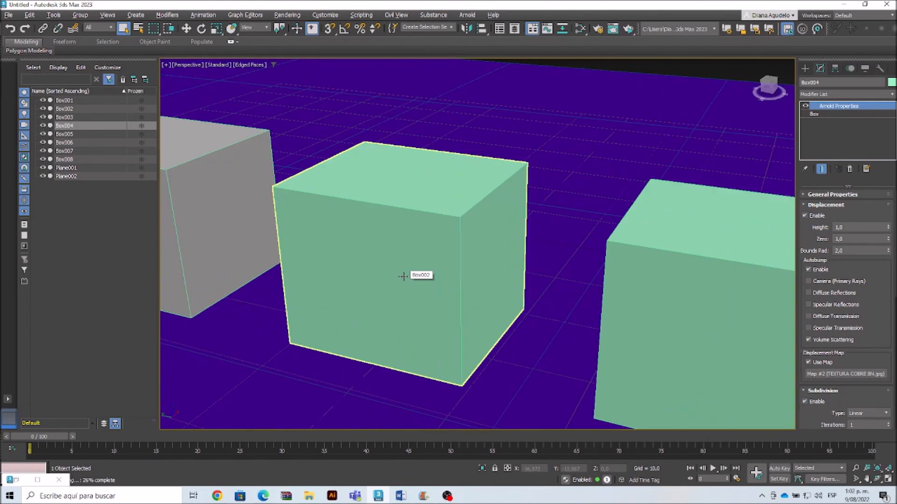
pyautogui.scroll(-5, 416, 253)
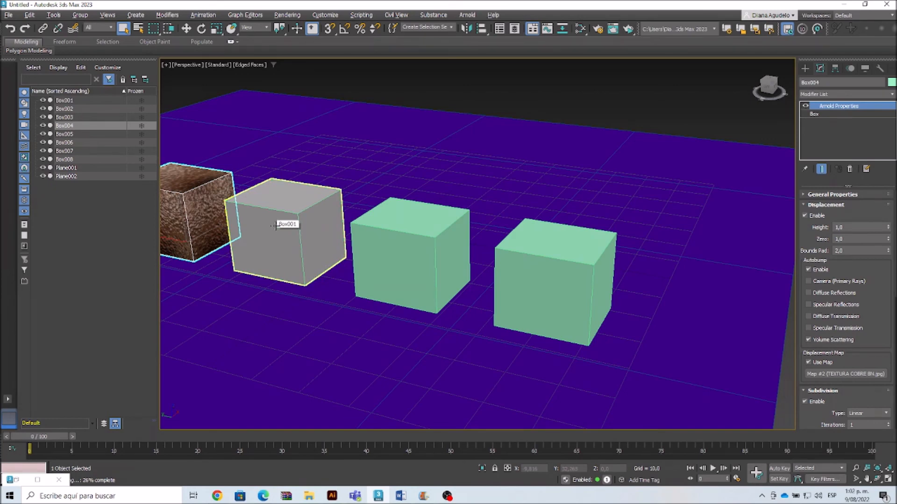
pyautogui.scroll(-10, 318, 212)
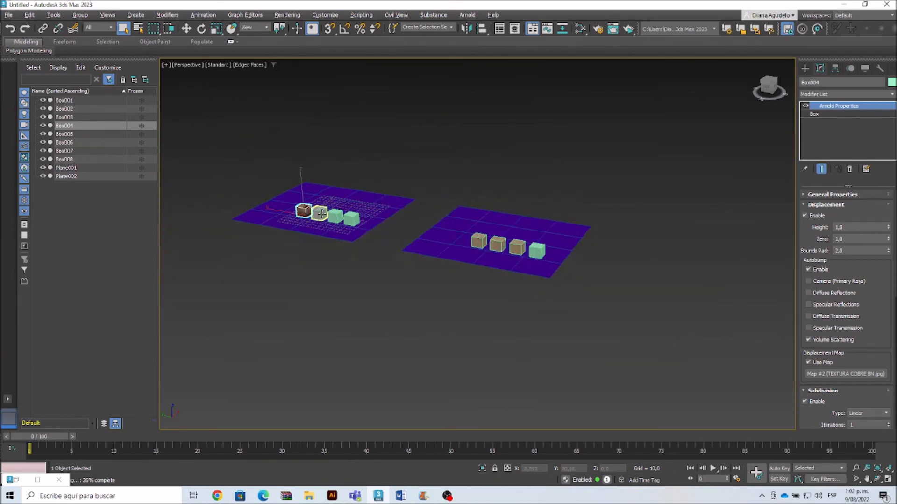
pyautogui.scroll(3, 321, 213)
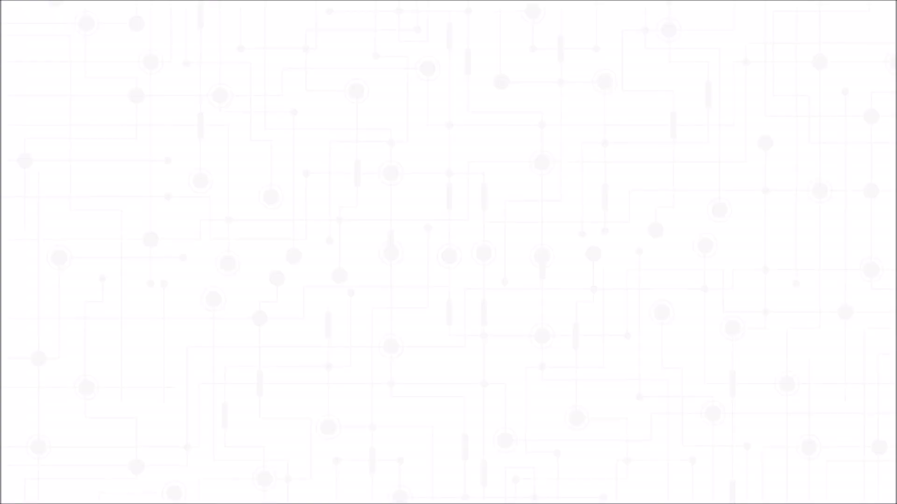